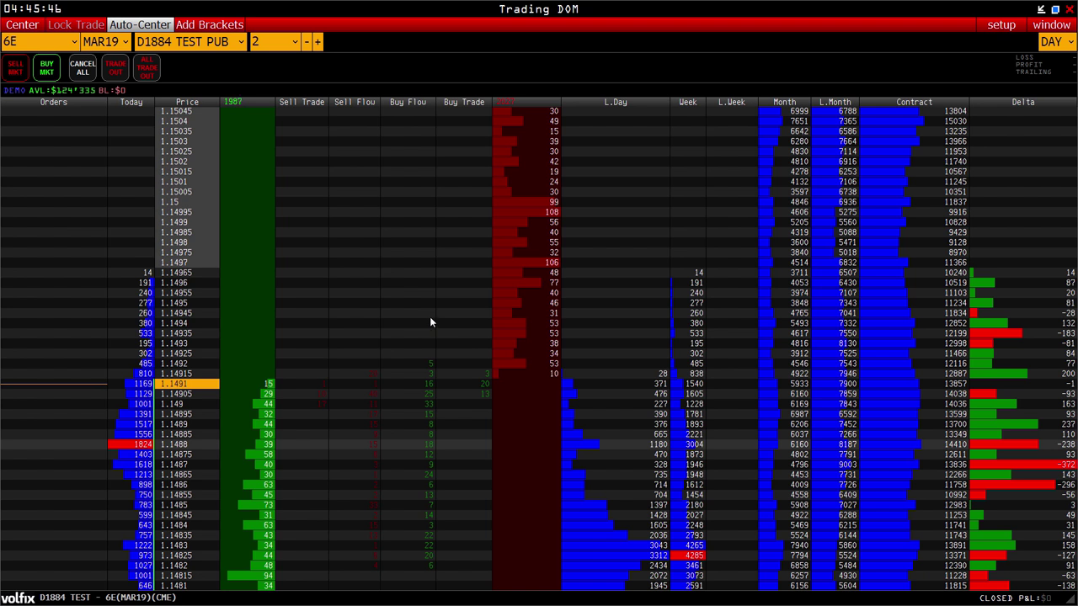
left_click(74, 42)
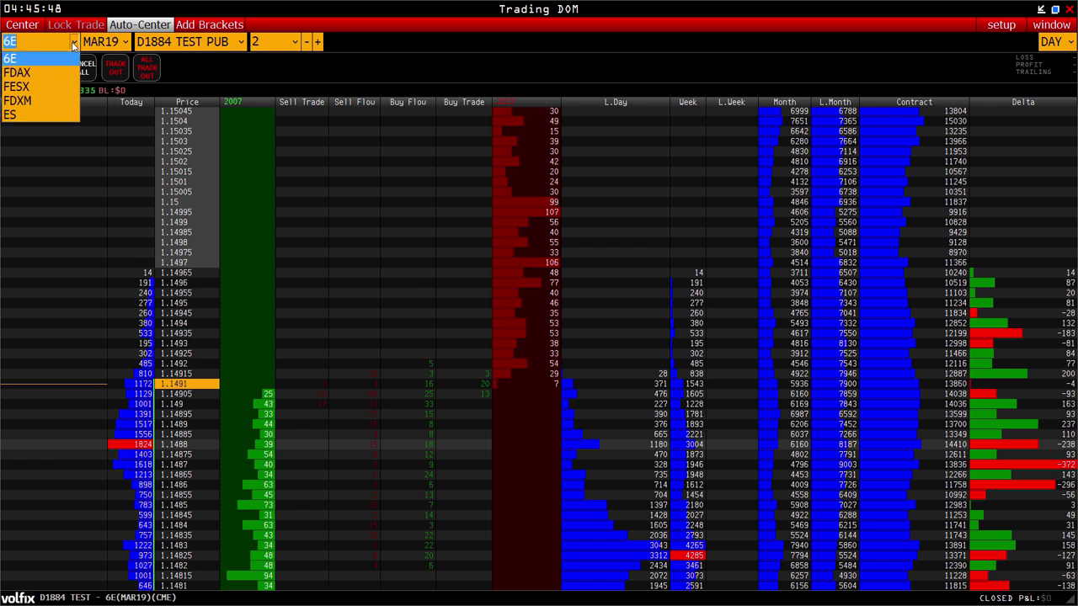
left_click(240, 44)
left_click(240, 44)
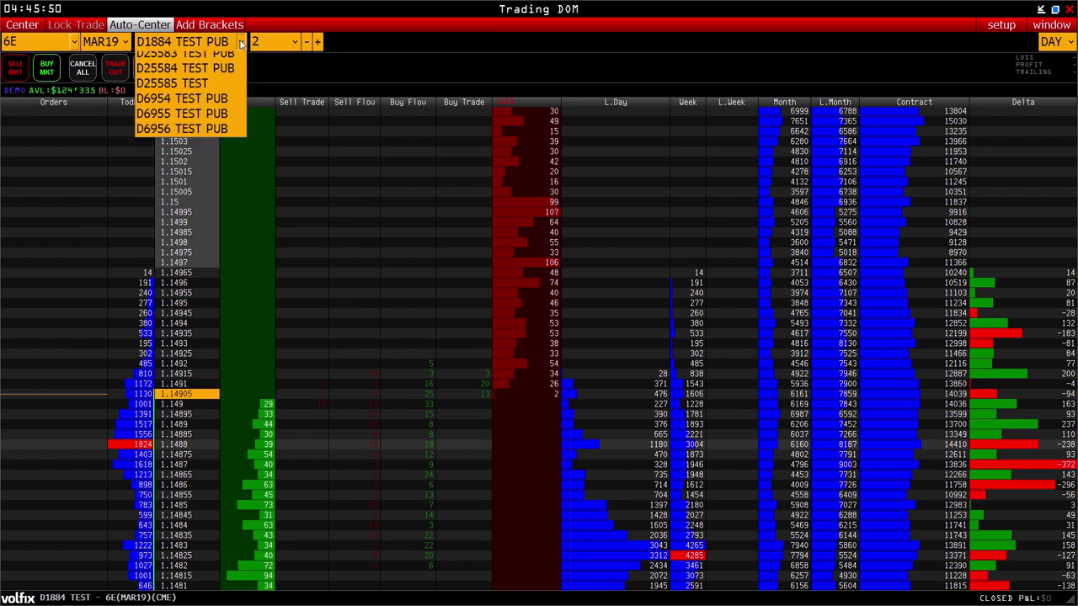
left_click(298, 41)
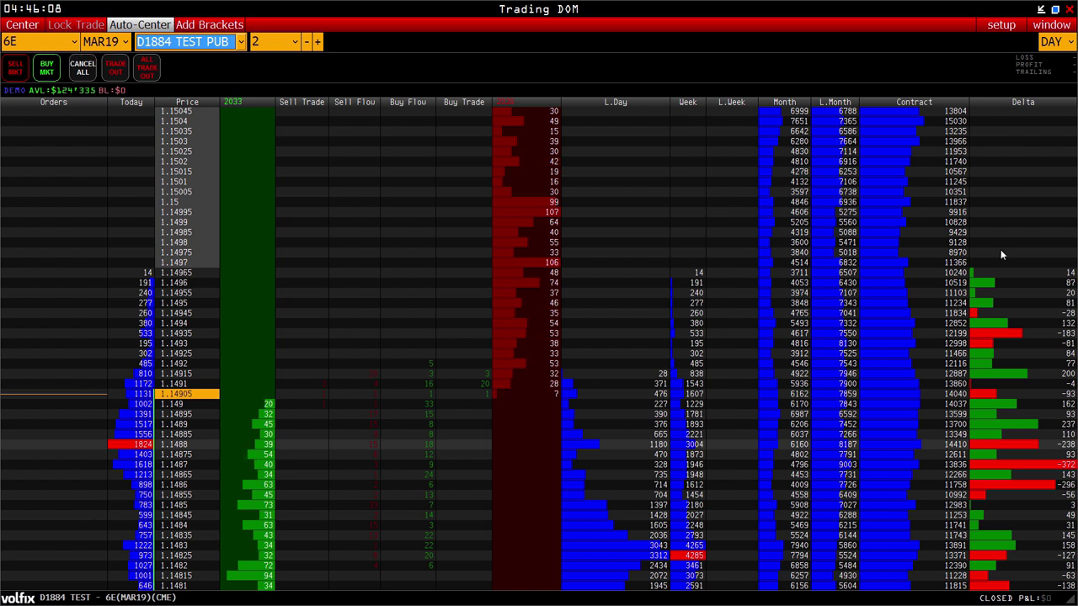
left_click(1002, 27)
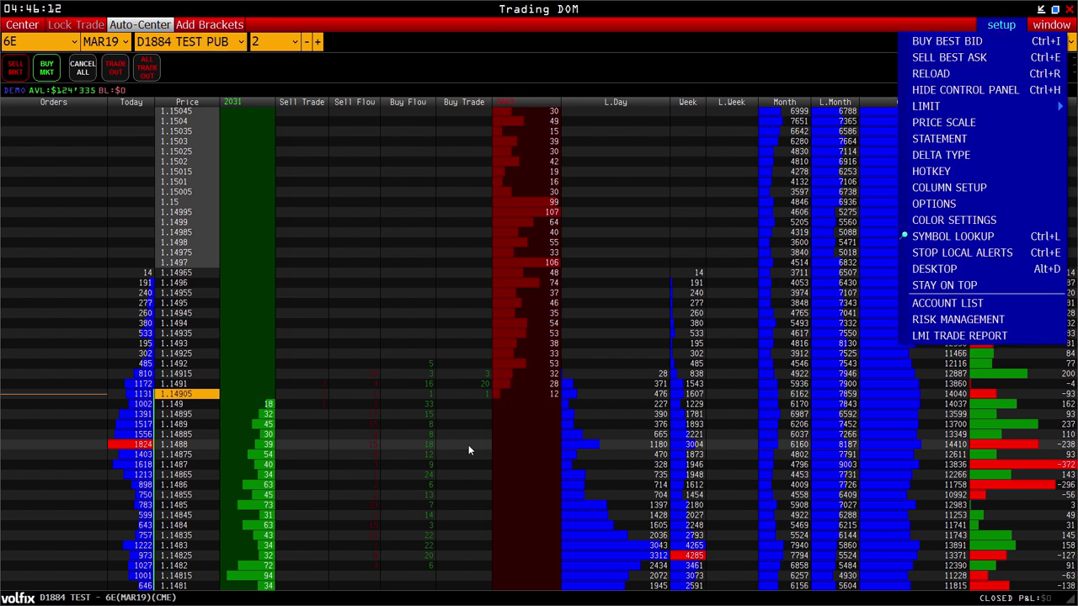
left_click(192, 104)
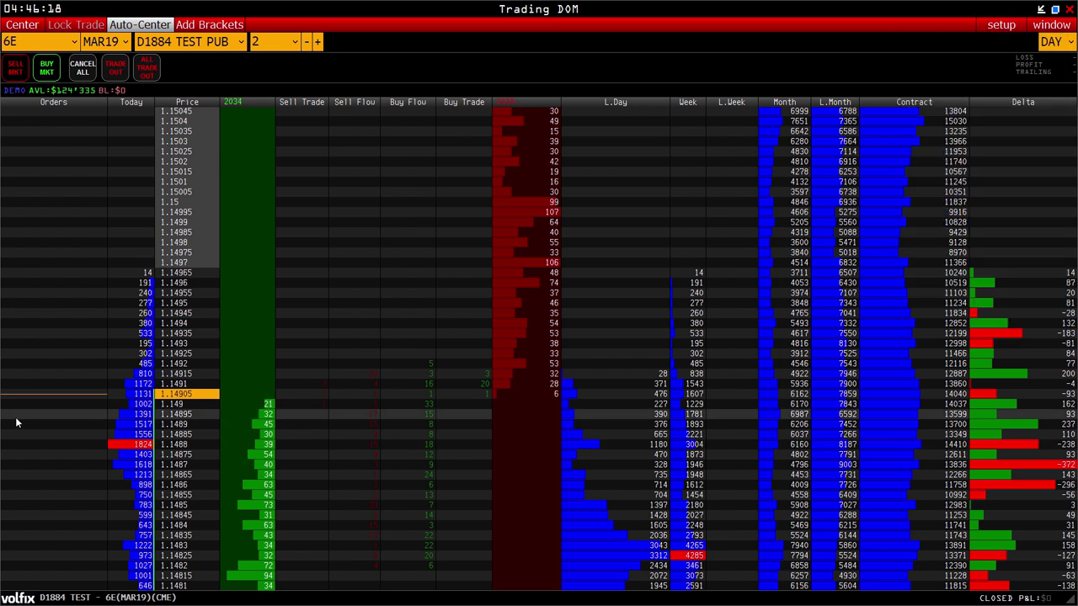
Step: Place a 2-lot buy limit order at 1.1486 and a 2-lot buy stop order at 1.1498
scroll(127, 417, "down", 3)
left_click(236, 390)
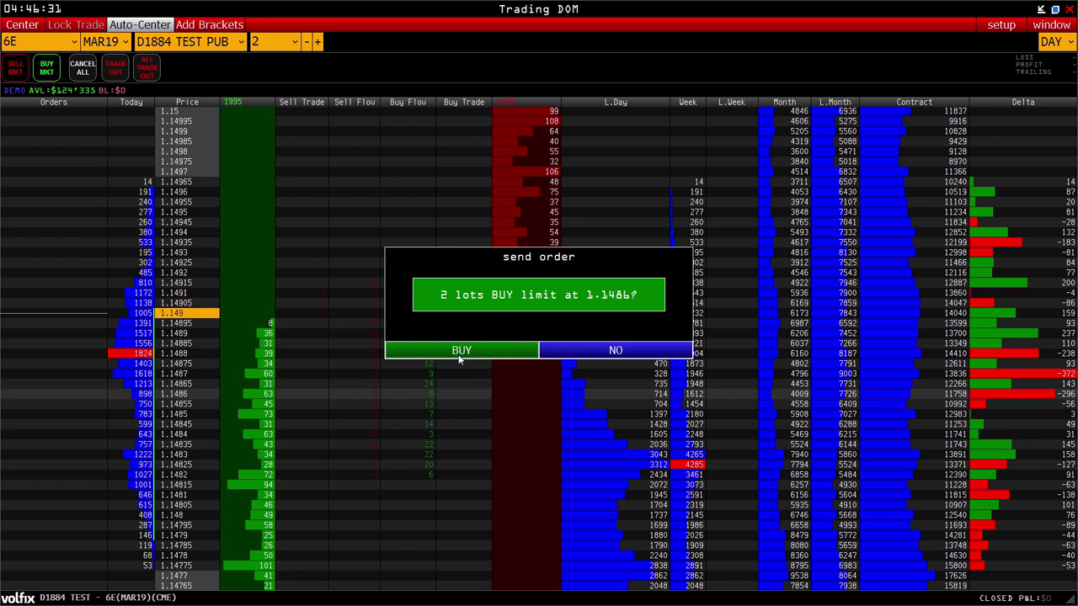
left_click(461, 354)
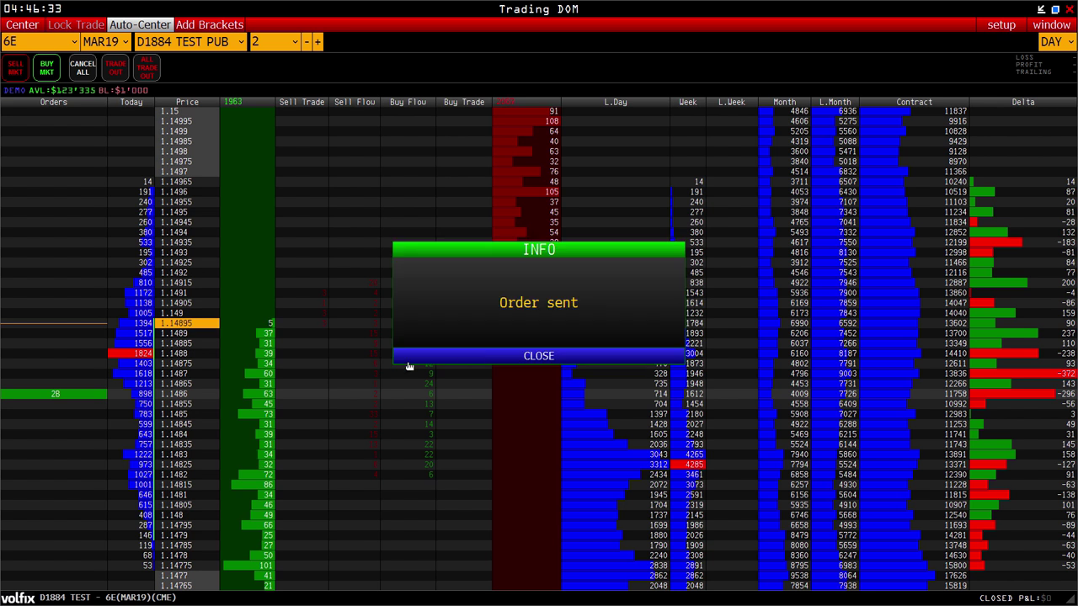
left_click(577, 361)
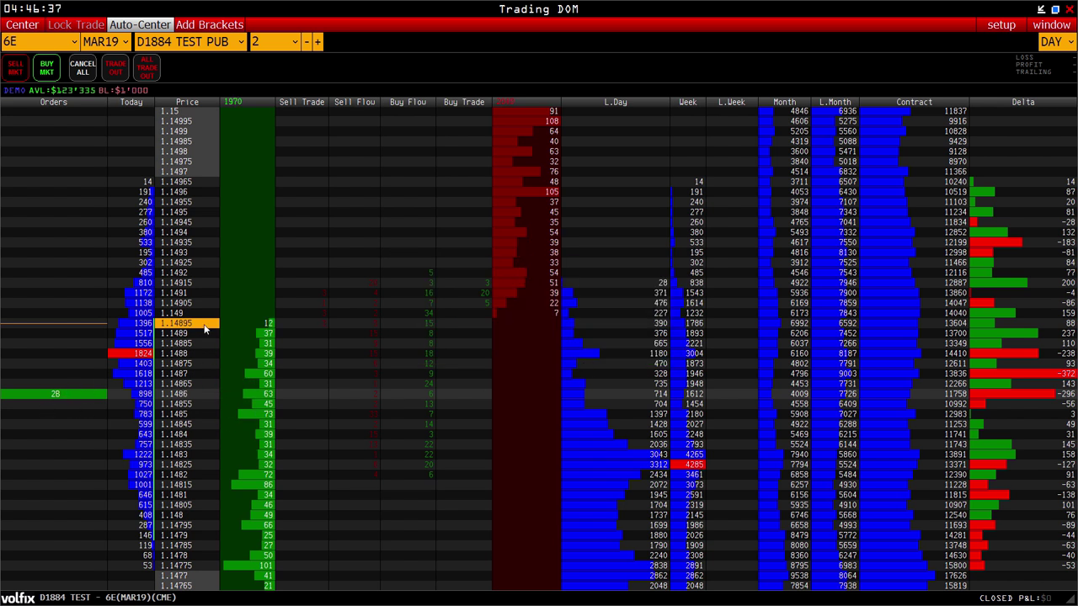
left_click(242, 151)
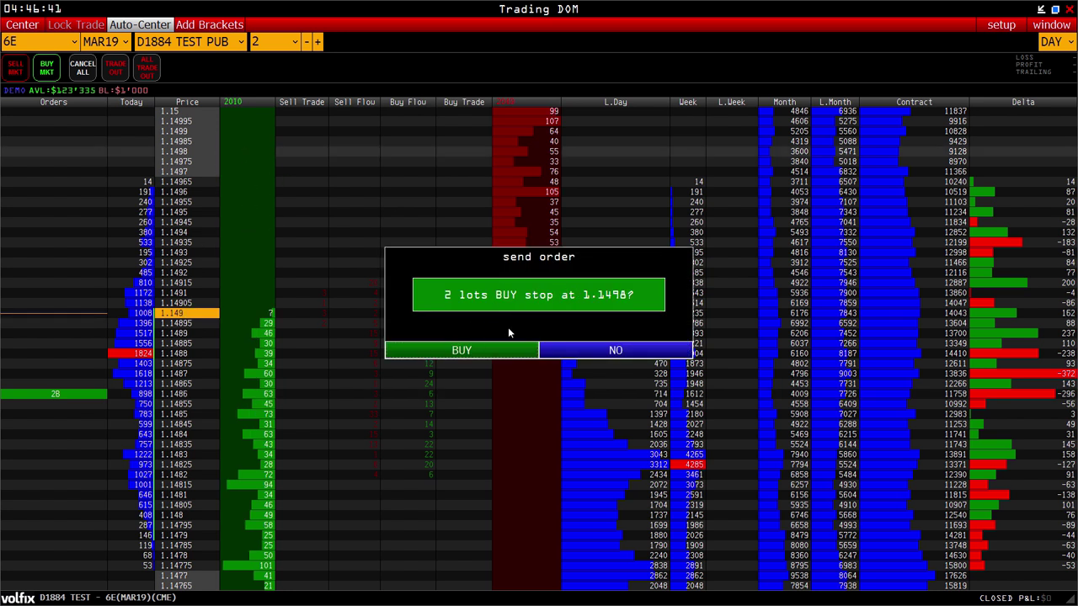
left_click(474, 350)
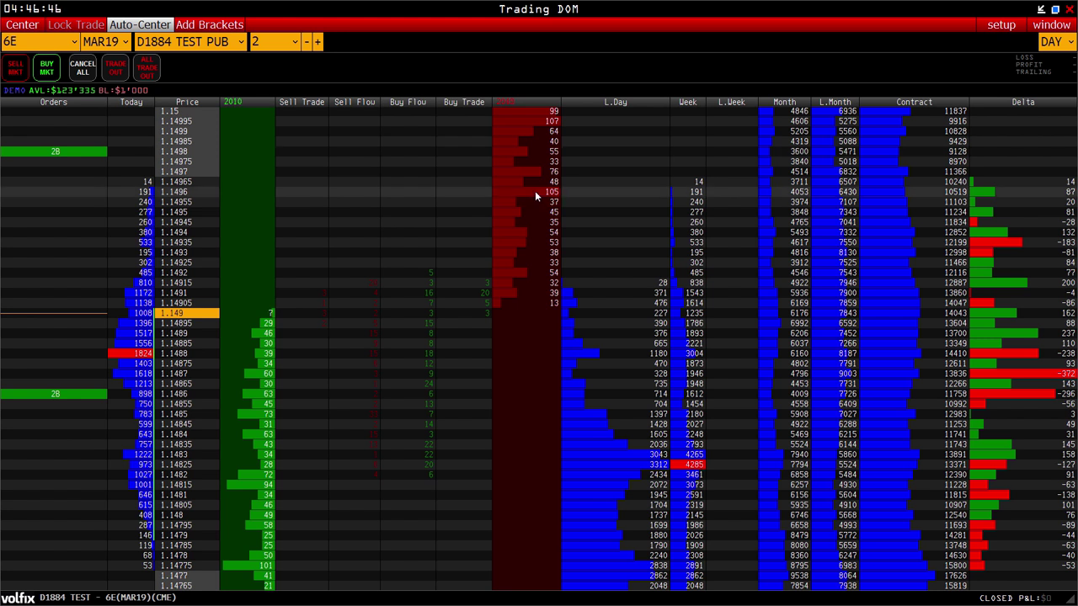
Step: Place a 2-lot sell limit order at 1.1496 and a 2-lot sell stop order at 1.14805
left_click(534, 194)
left_click(436, 350)
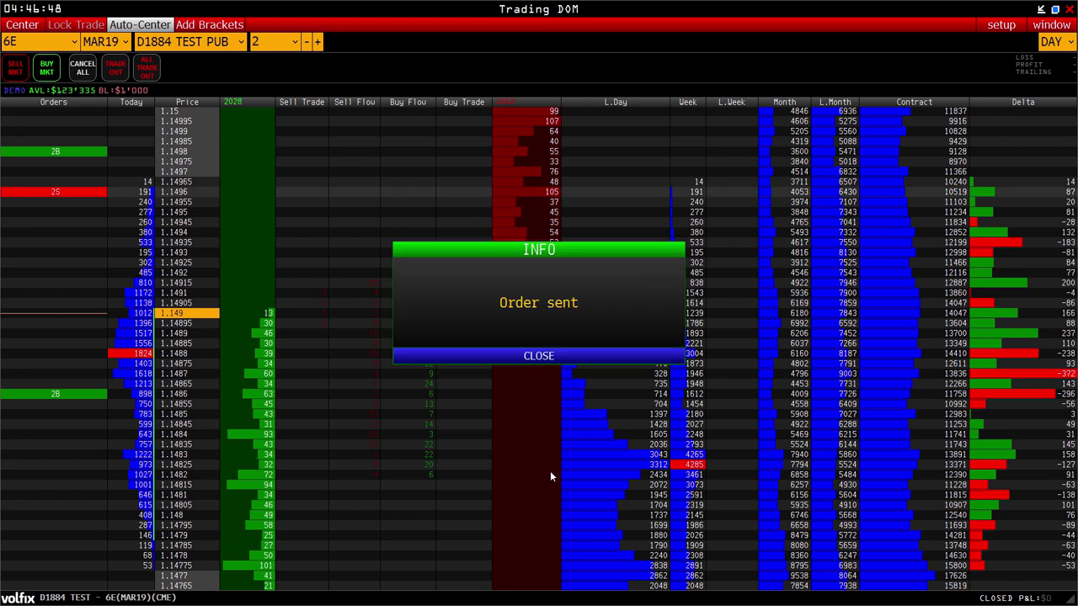
left_click(556, 357)
left_click(530, 503)
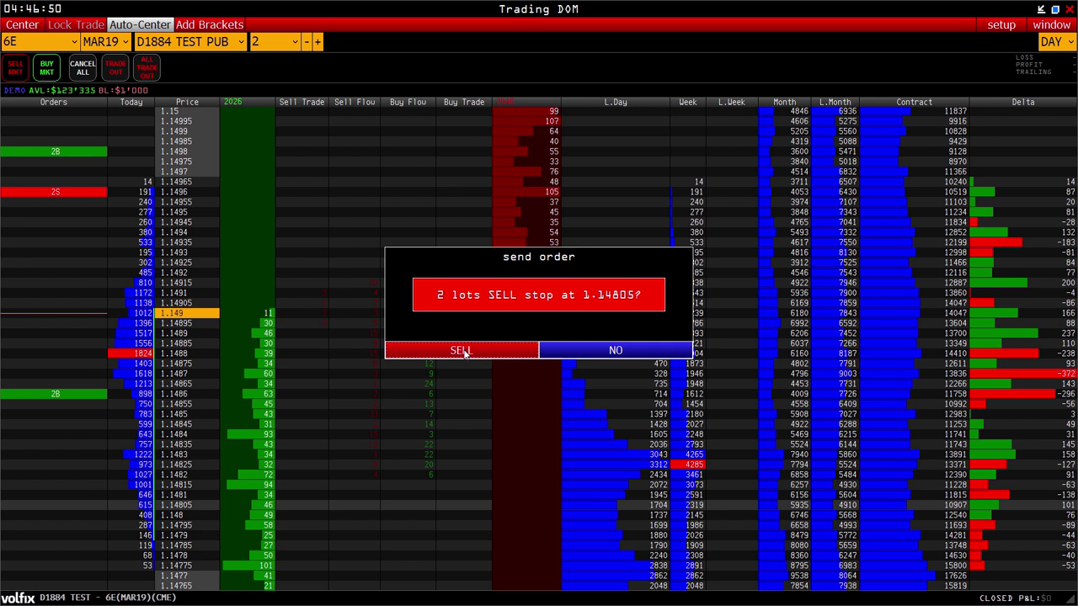
left_click(466, 354)
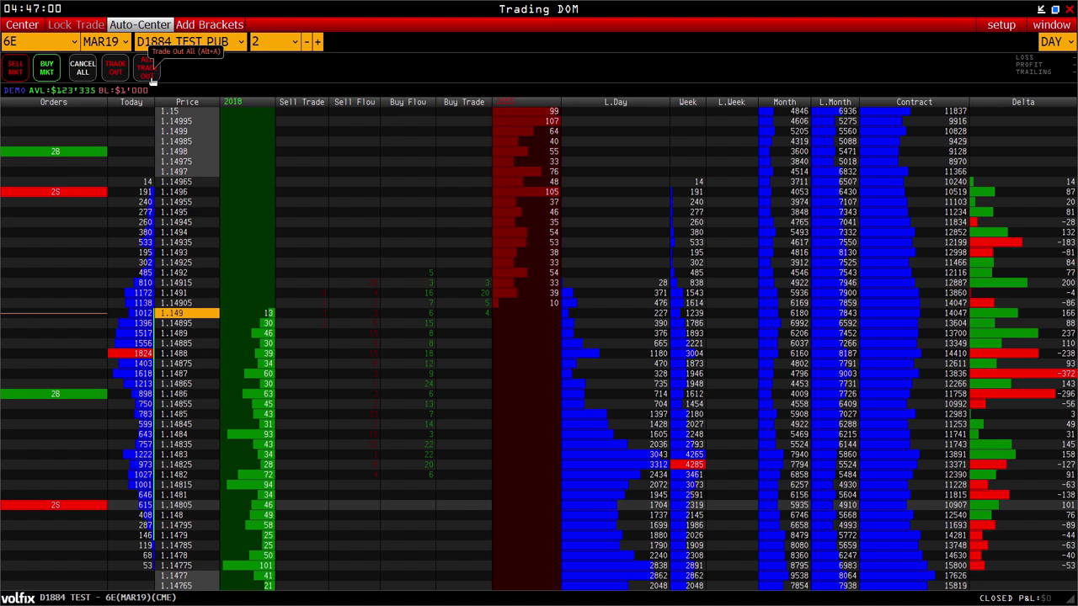
Step: Sell 2 lots of 6E at market, and close the short position by buying 2 lots at market
left_click(16, 75)
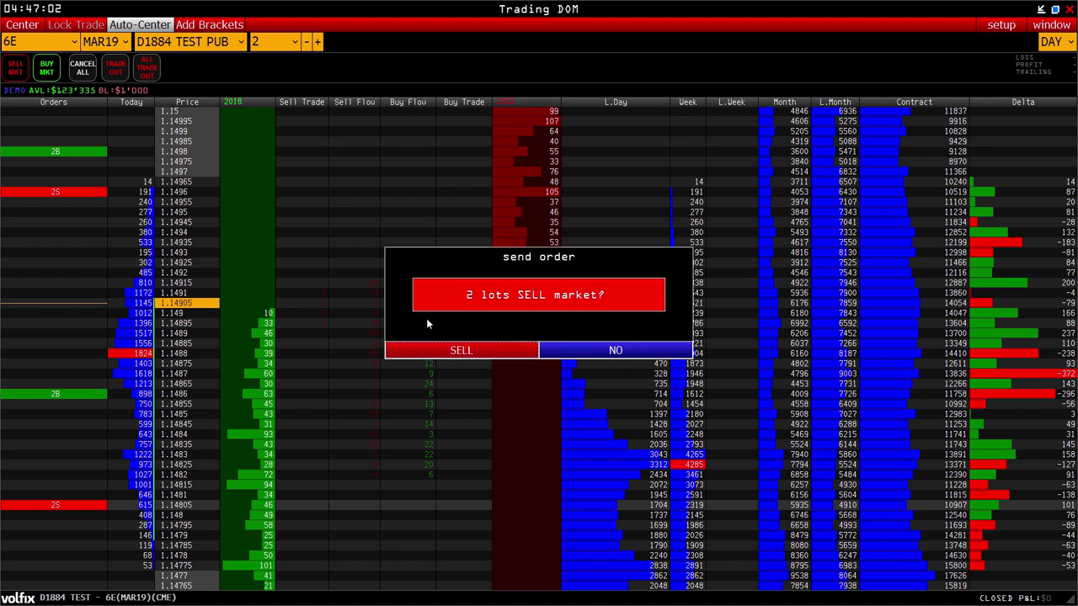
left_click(433, 350)
left_click(585, 355)
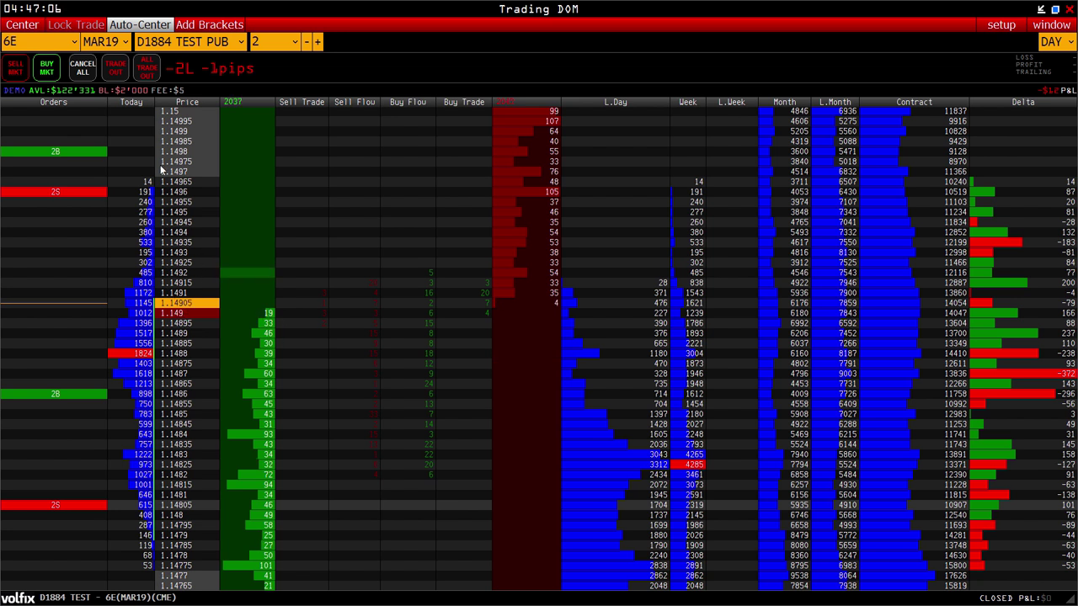
left_click(51, 74)
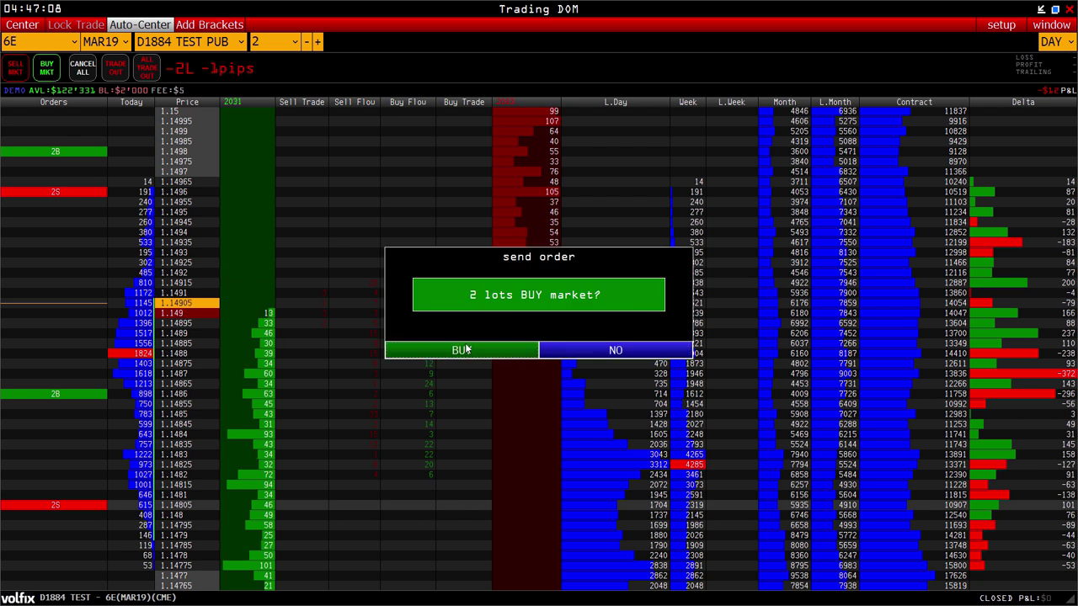
left_click(465, 352)
left_click(584, 354)
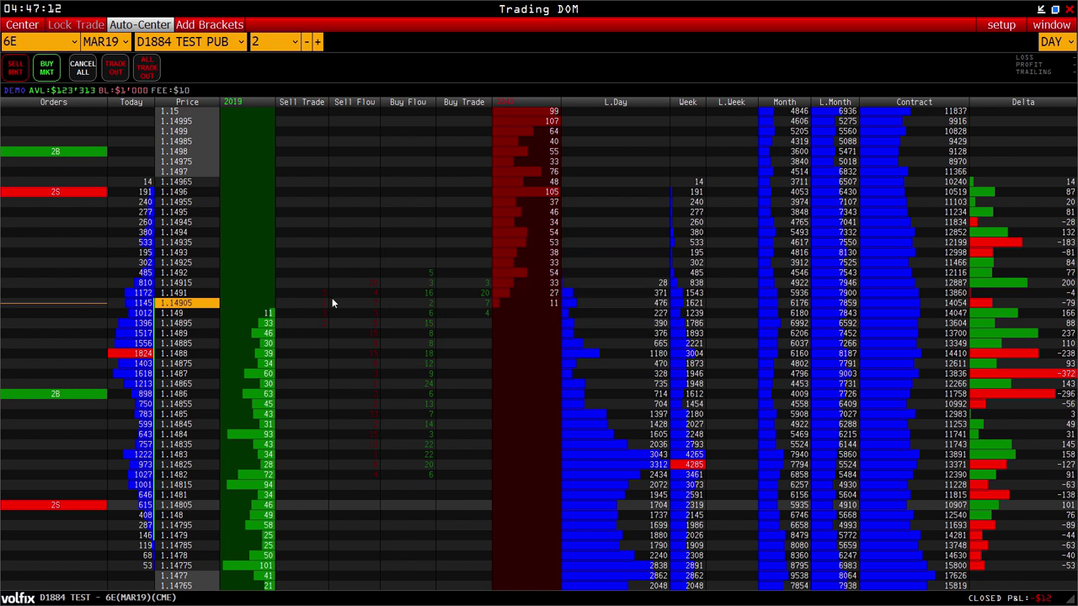
Step: Cancel all working orders at once
left_click(81, 69)
left_click(445, 350)
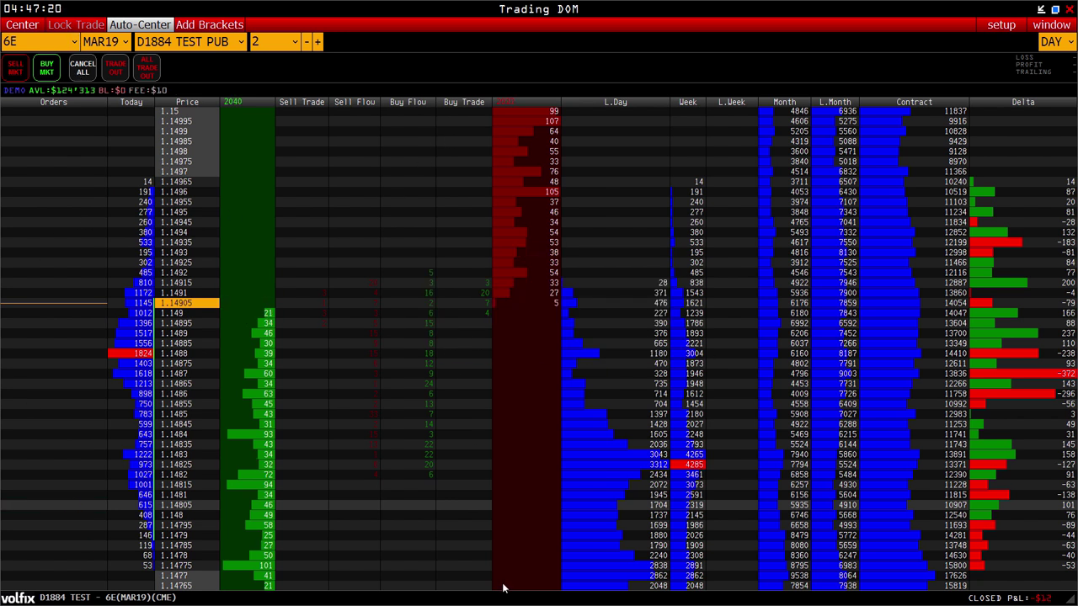
Step: Place a 2-lot buy limit order at 1.1486 and cancel that order individually
left_click(221, 393)
left_click(445, 350)
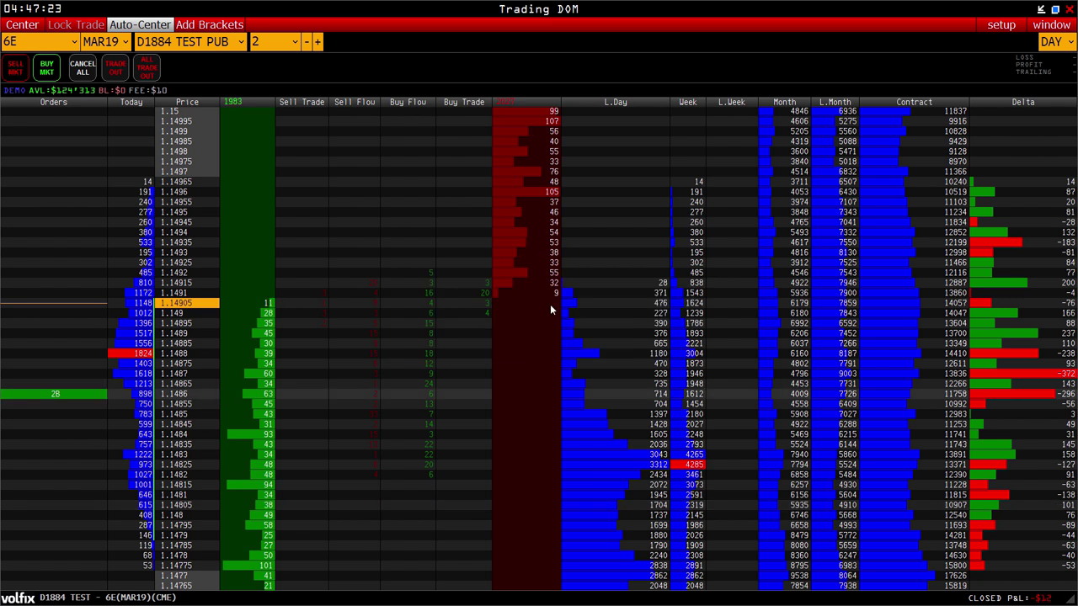
left_click(611, 363)
left_click(60, 393)
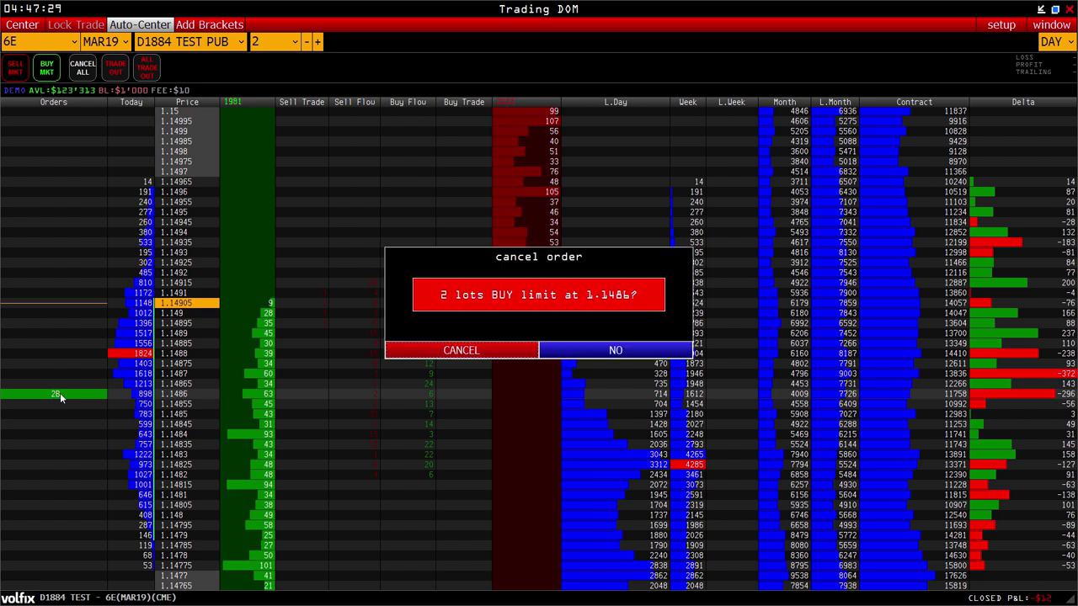
left_click(473, 359)
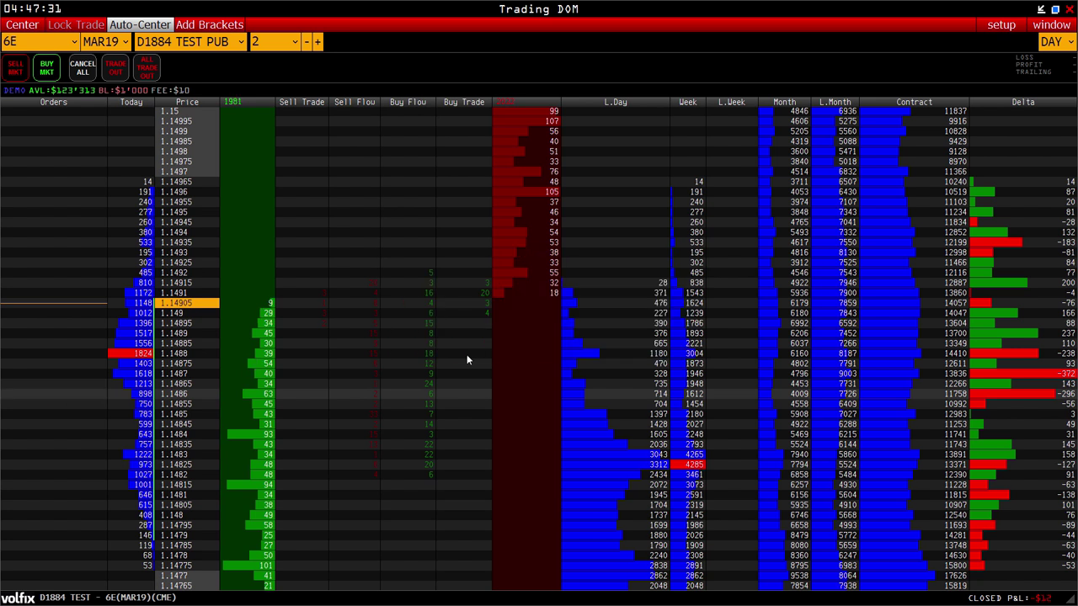
Step: Place a 2-lot sell limit order at 1.14975 and cancel that order individually
left_click(137, 162)
left_click(432, 360)
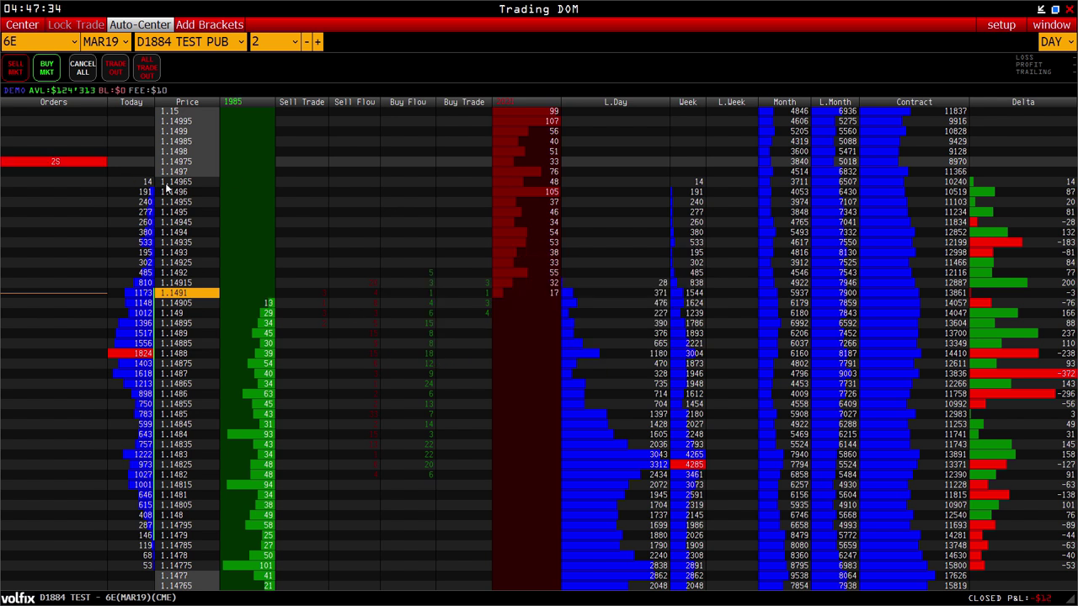
left_click(534, 357)
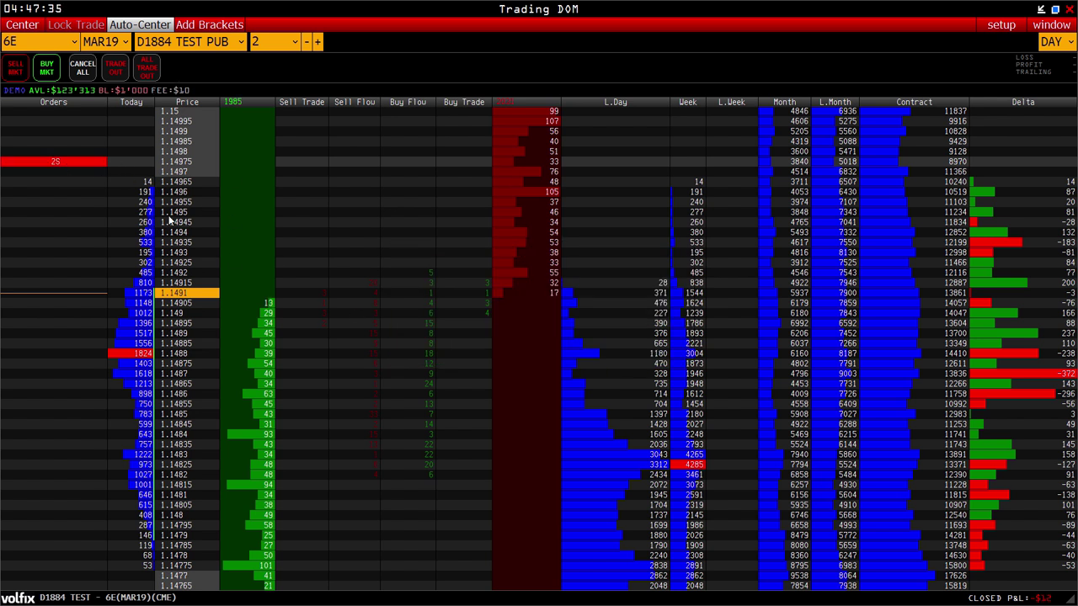
left_click(65, 161)
left_click(447, 354)
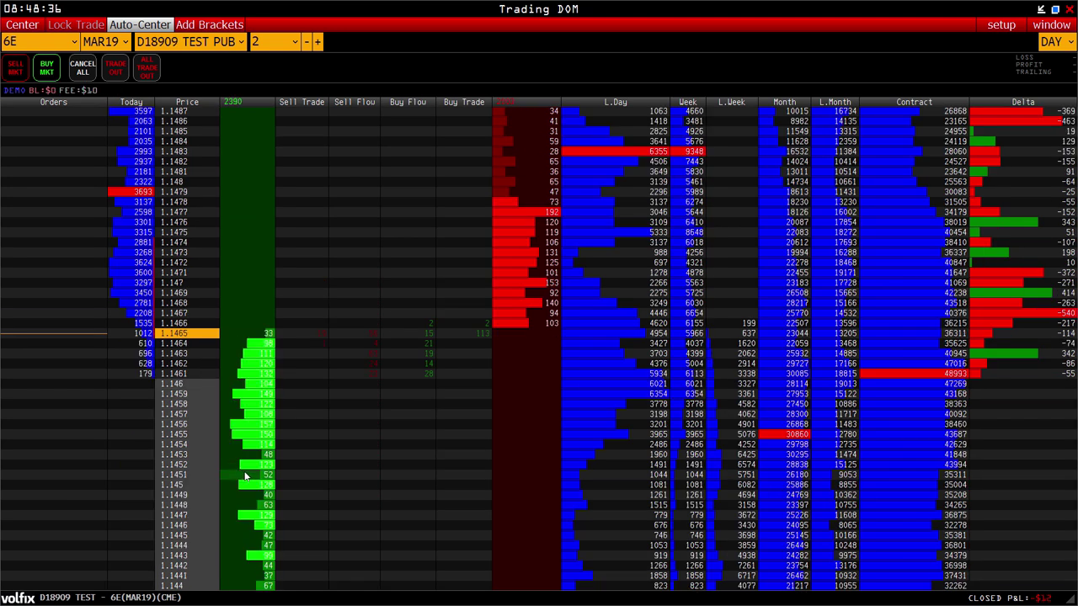
Step: Place 2-lot buy and sell limit orders at 1.1453 and 1.1481, moving the buy order to 1.1451 and the sell order to a lower price
left_click(246, 458)
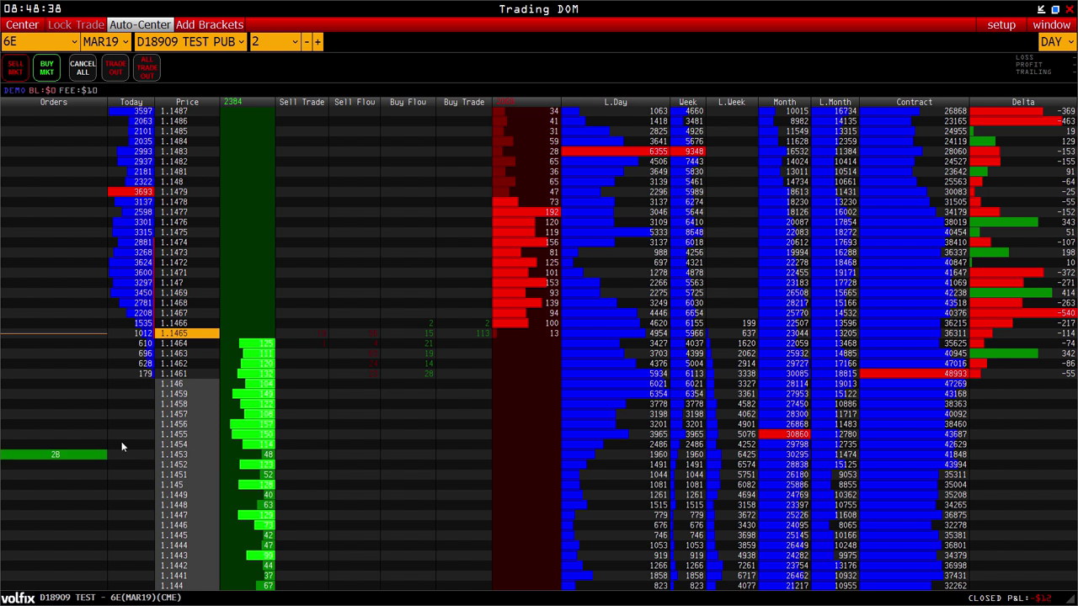
left_click(524, 173)
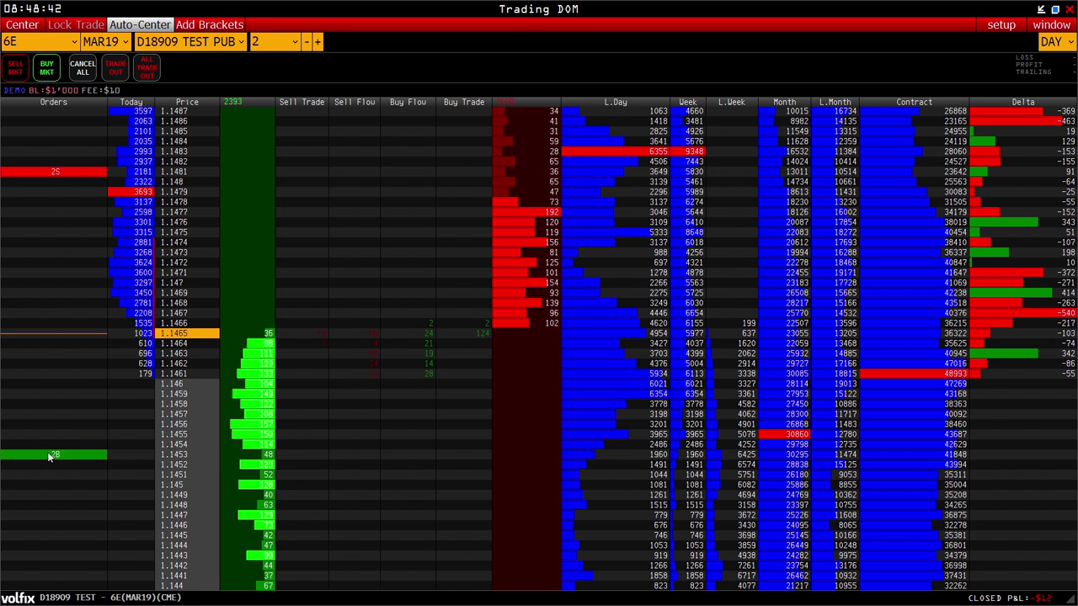
mouse_move(48, 456)
left_mouse_down()
mouse_move(59, 396)
mouse_move(55, 473)
left_mouse_up()
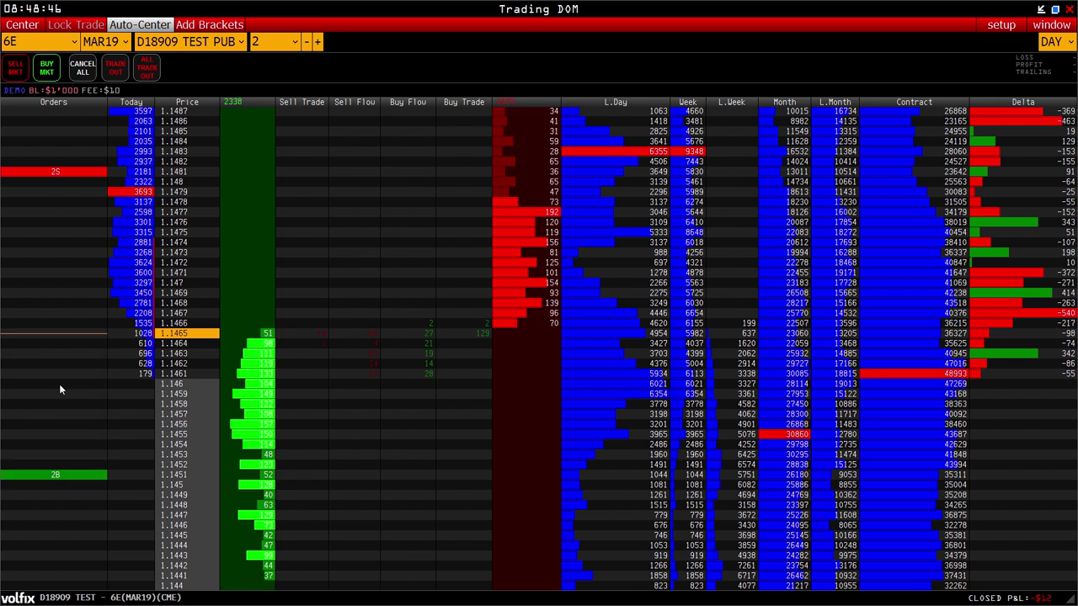
left_click_drag(69, 174, 62, 246)
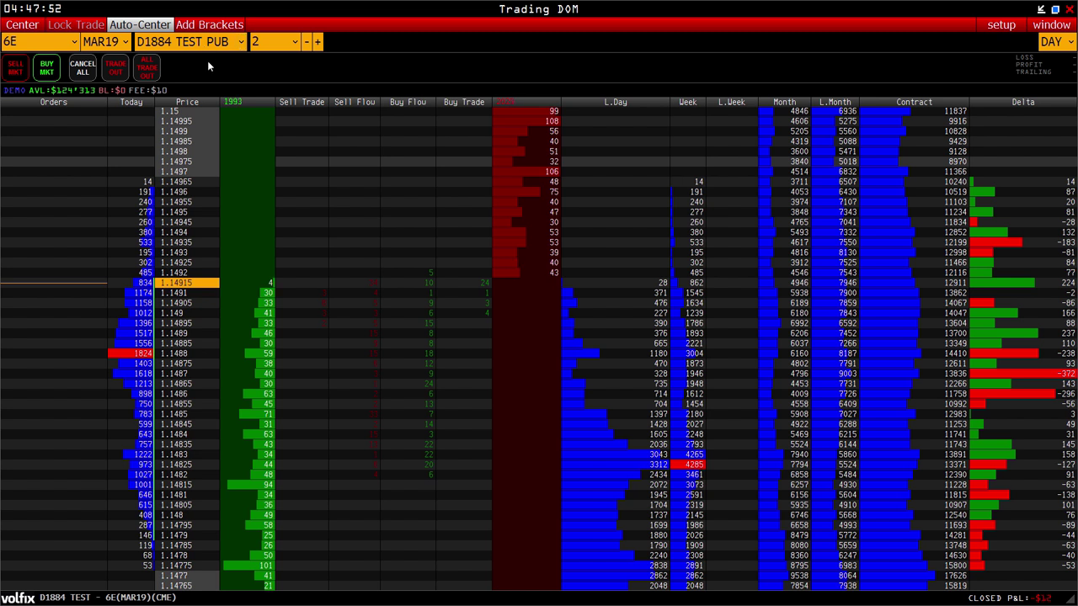
Step: Buy 2 lots of 6E at market to open a long position
key("b")
left_click(460, 349)
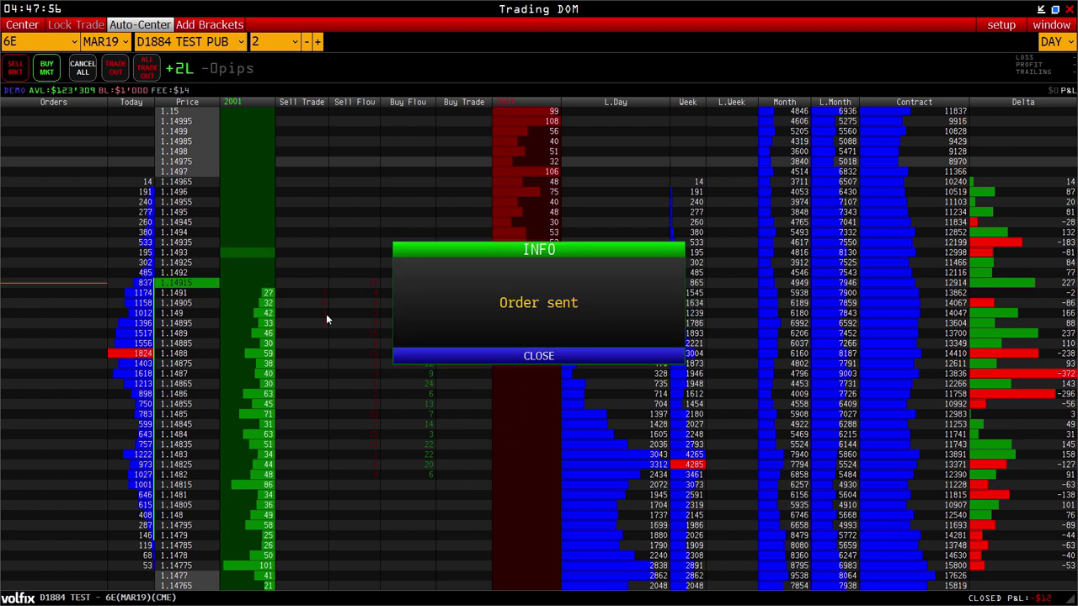
left_click(590, 358)
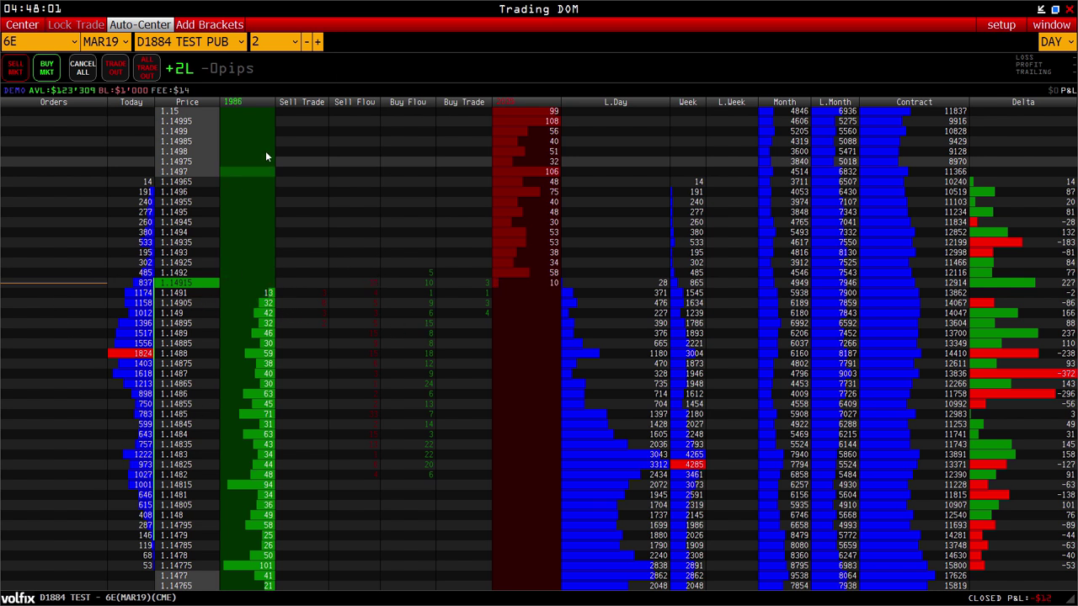
Step: Open the bracket order setup and set the stop loss to 7 pips and the take profit to 15 pips
left_click(204, 28)
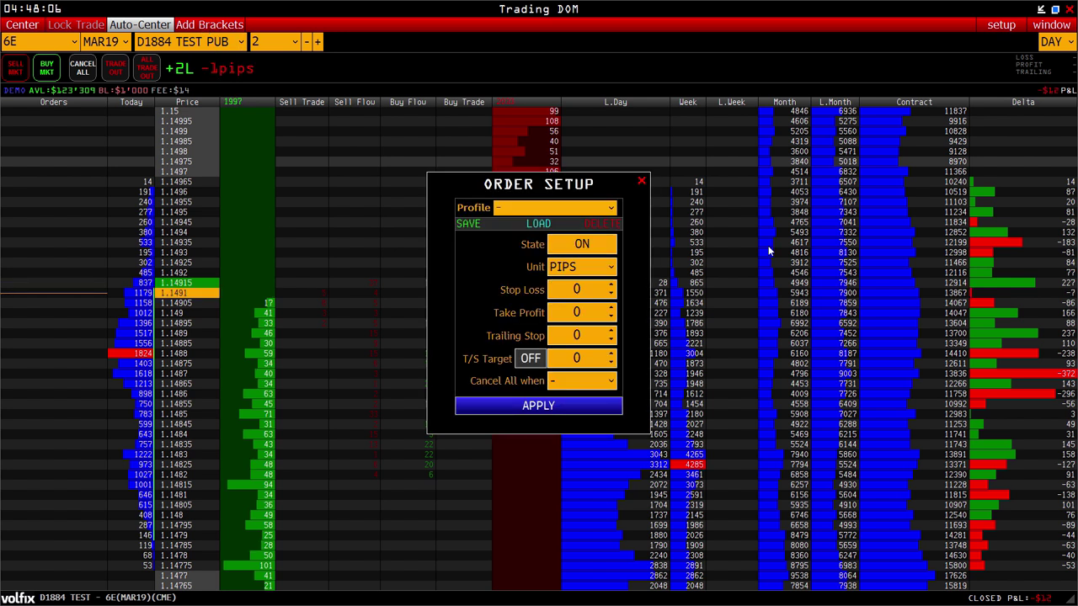
left_click(577, 288)
type("7")
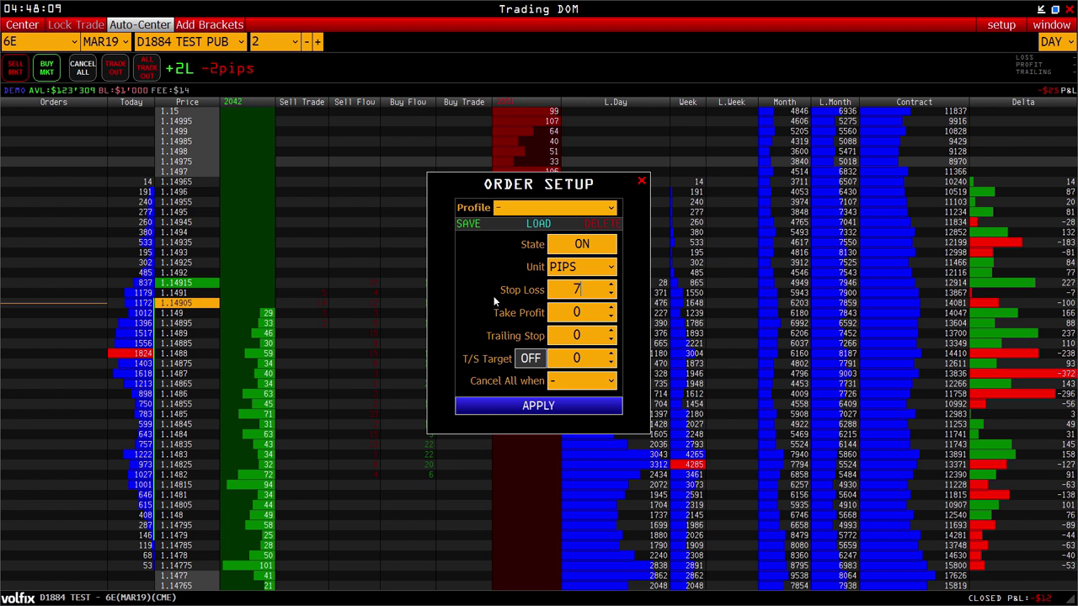
key("Tab")
type("15")
key("Tab")
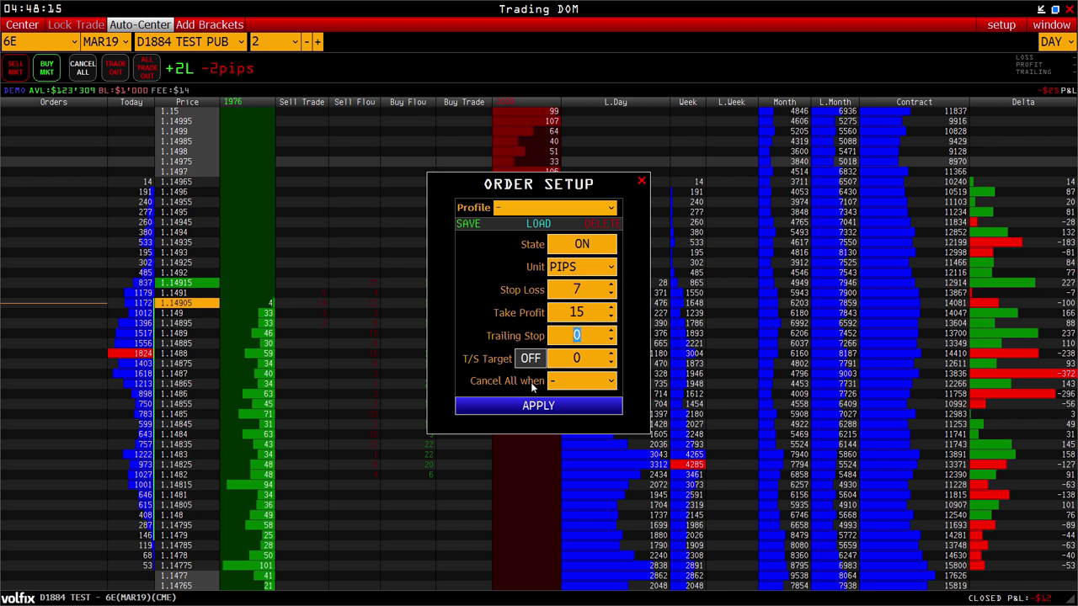
Step: Set the bracket's trailing stop to 10 pips, enable a T/S target of 5, choose cancel all on S/L+T/P, and apply it
type("10")
key("Tab")
type("5")
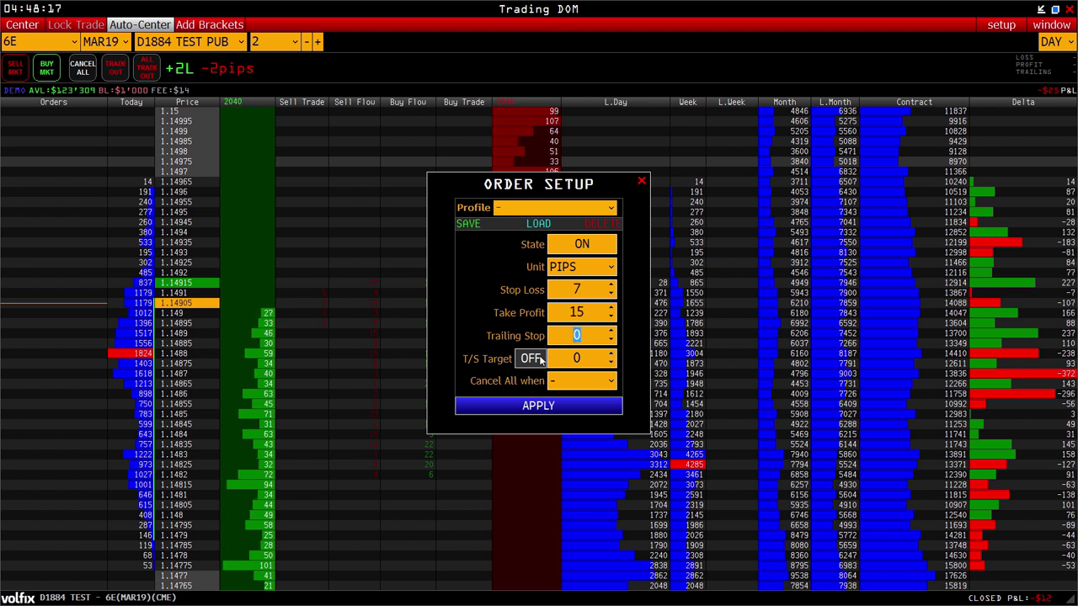
left_click(531, 358)
left_click(551, 383)
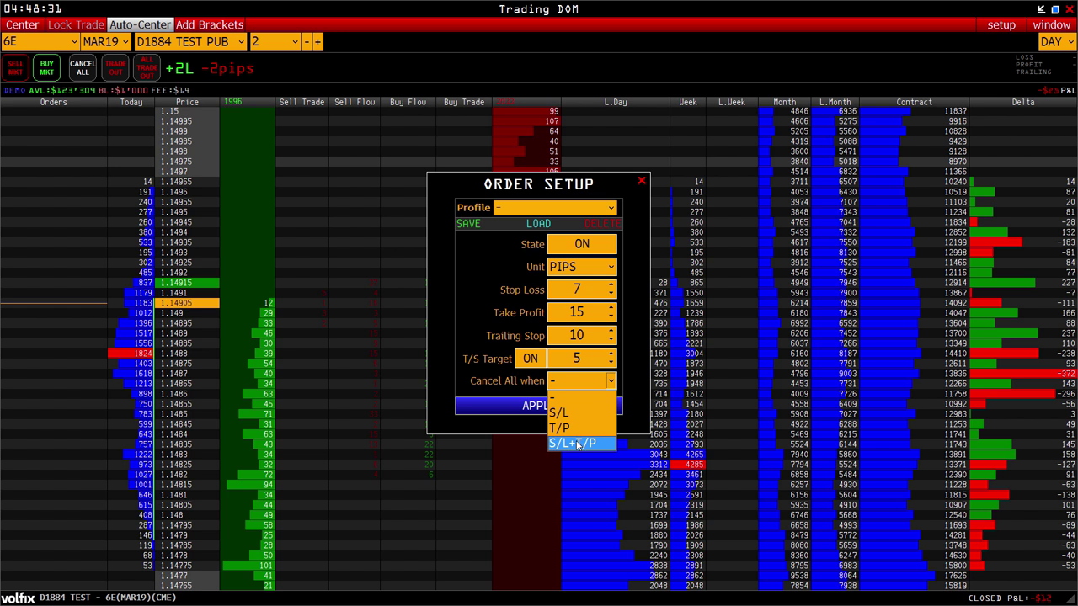
left_click(578, 444)
left_click(537, 407)
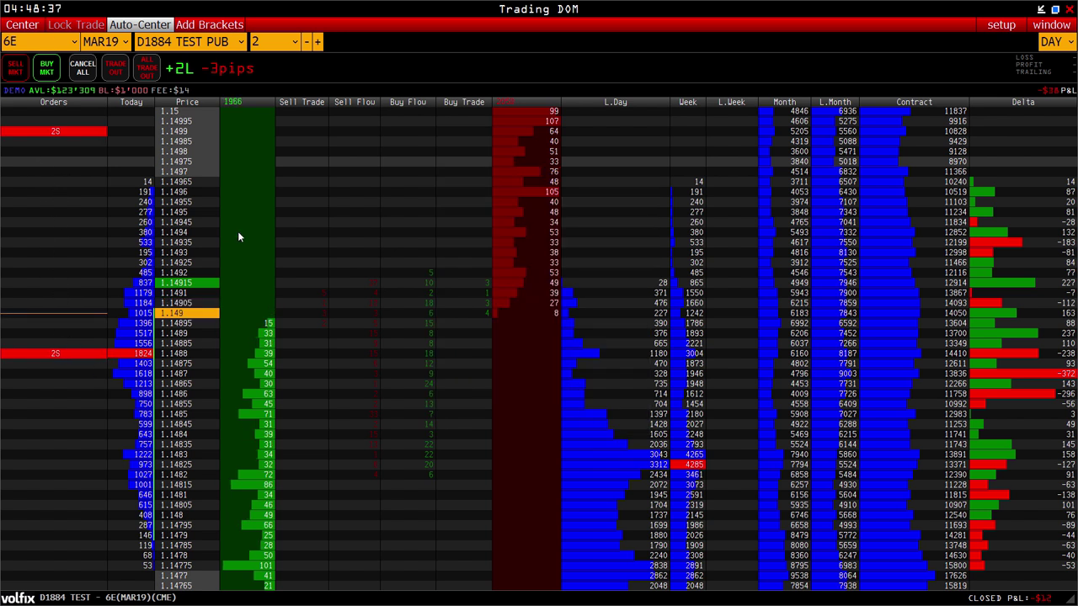
Step: Trade out all open positions and dismiss the completion notice
left_click(147, 72)
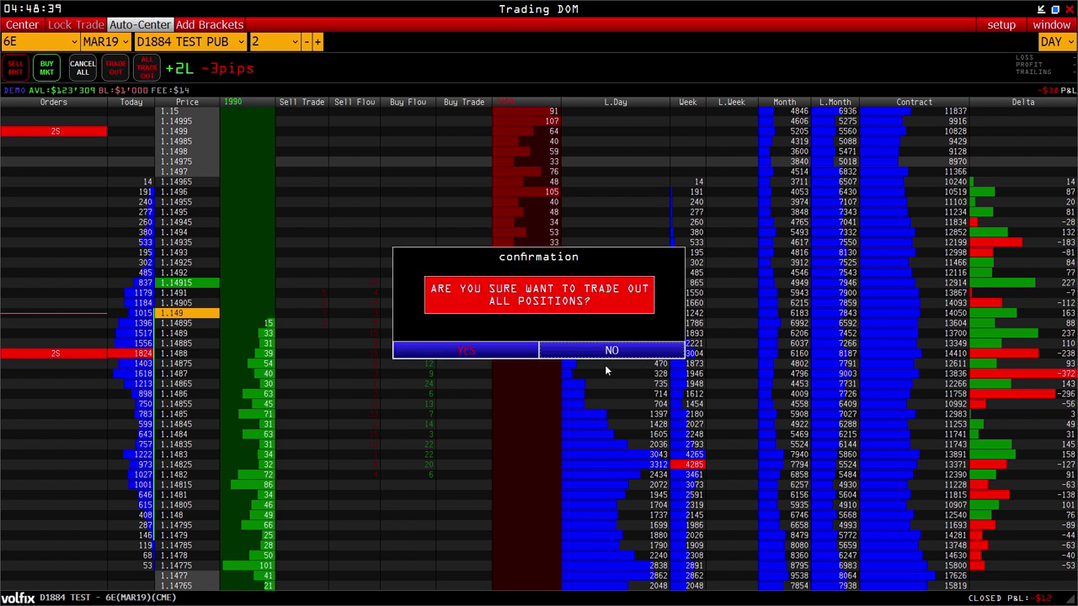
left_click(469, 352)
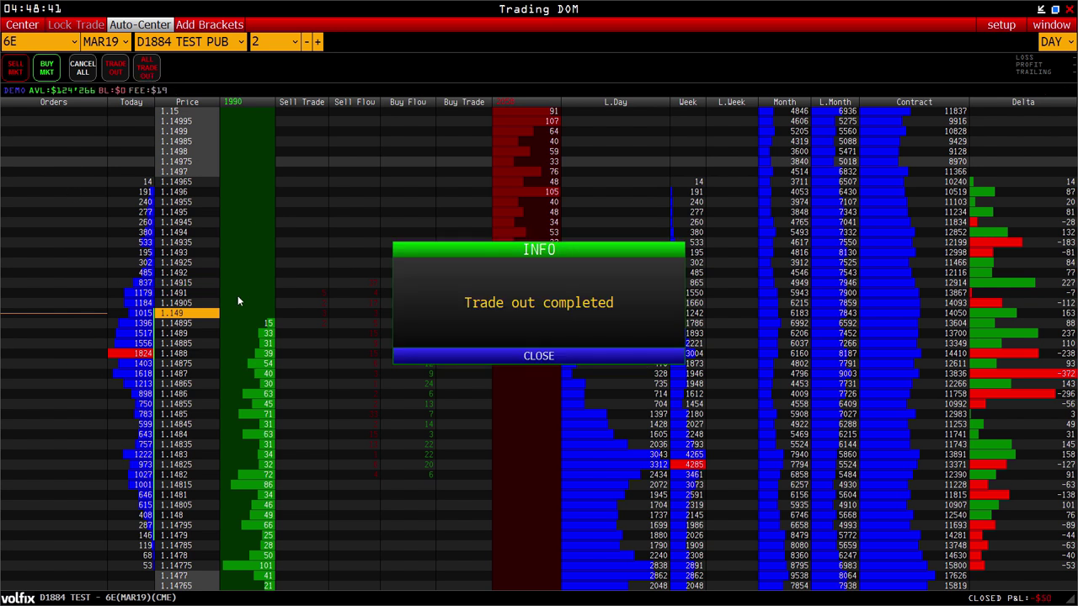
left_click(488, 355)
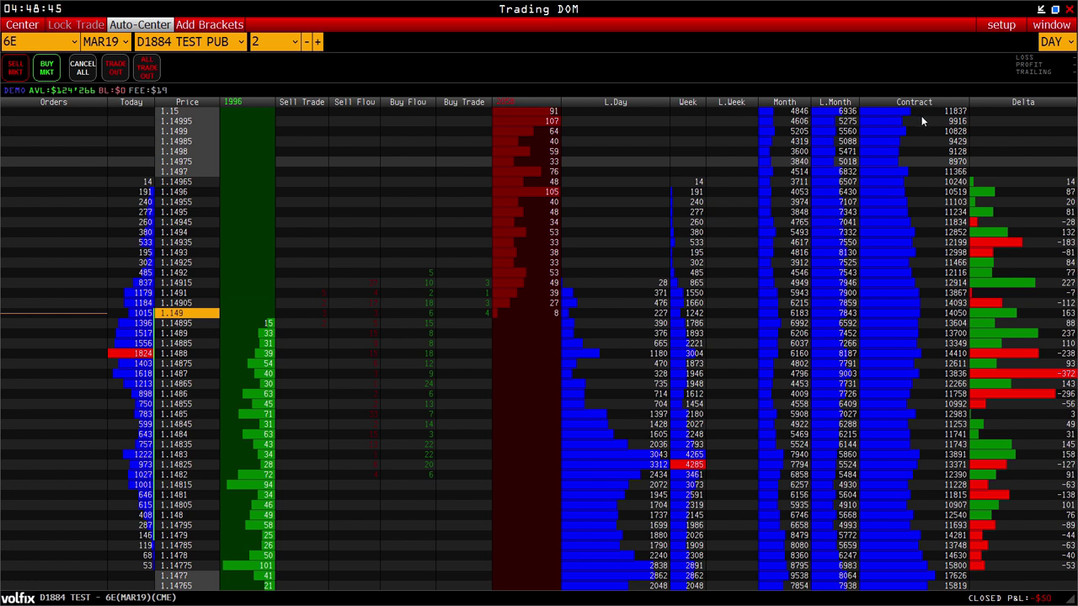
Step: Configure the default bracket: state ON, stop loss 5, take profit 15, trailing stop 5, T/S target ON, cancel all on S/L+T/P
left_click(1058, 74)
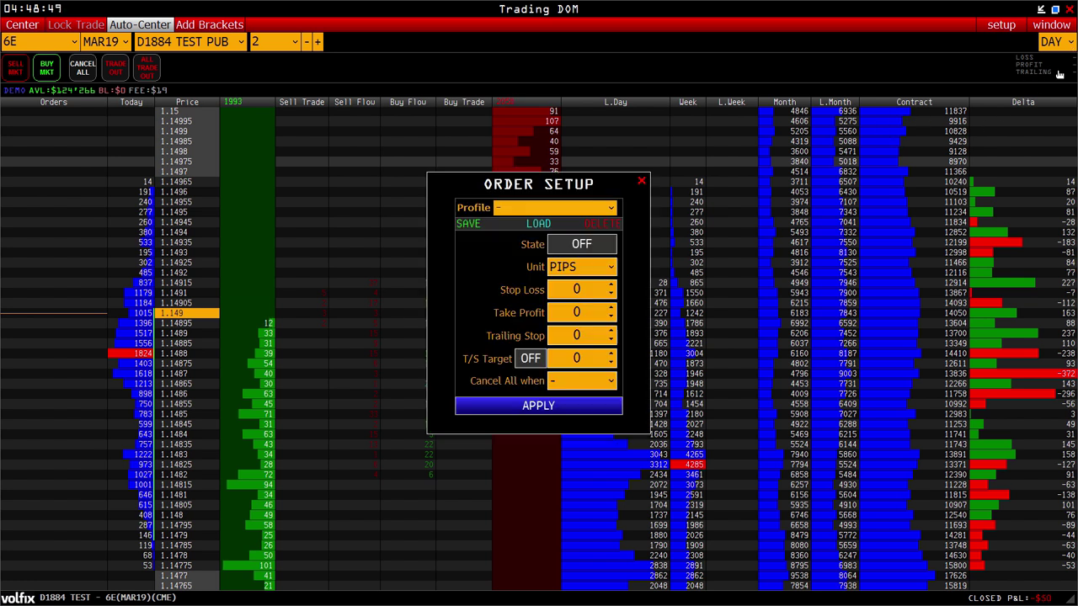
left_click(582, 244)
left_click(588, 286)
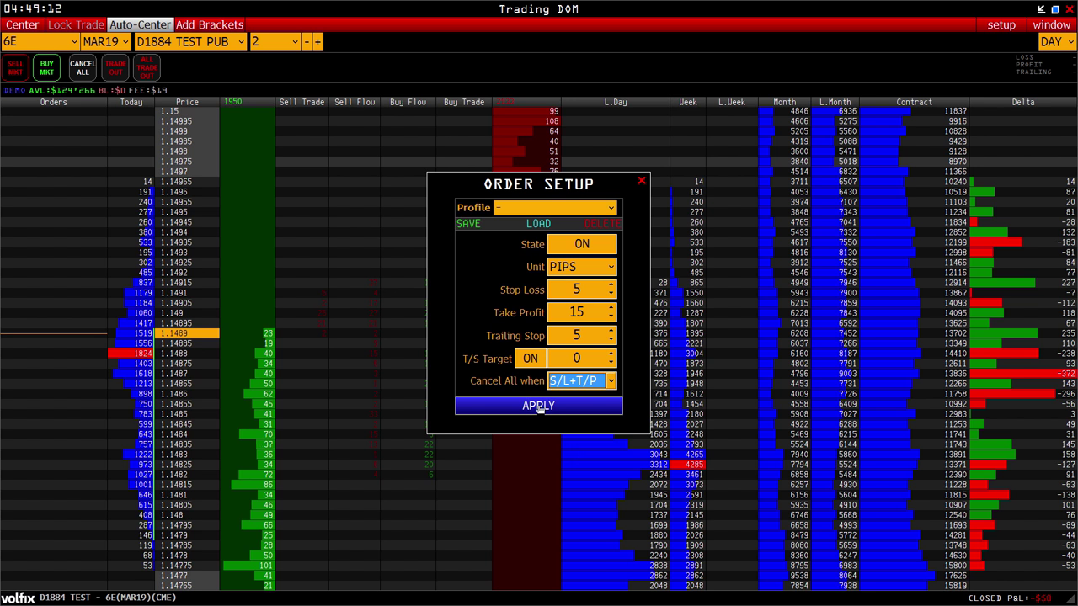
left_click(539, 406)
Step: Buy 2 lots of 6E at market with the default bracket applied
left_click(46, 68)
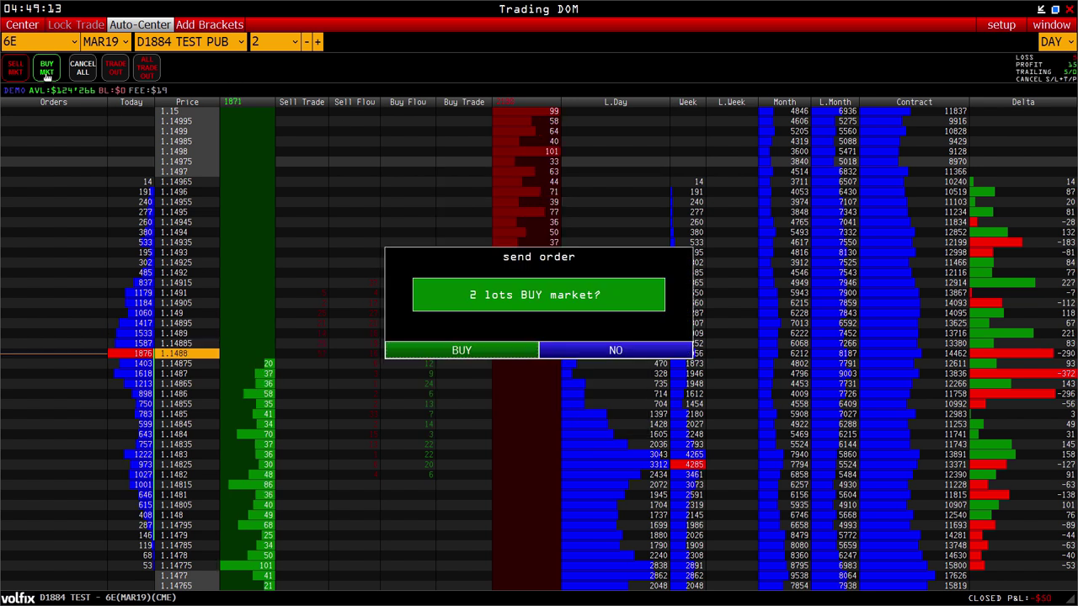
left_click(488, 352)
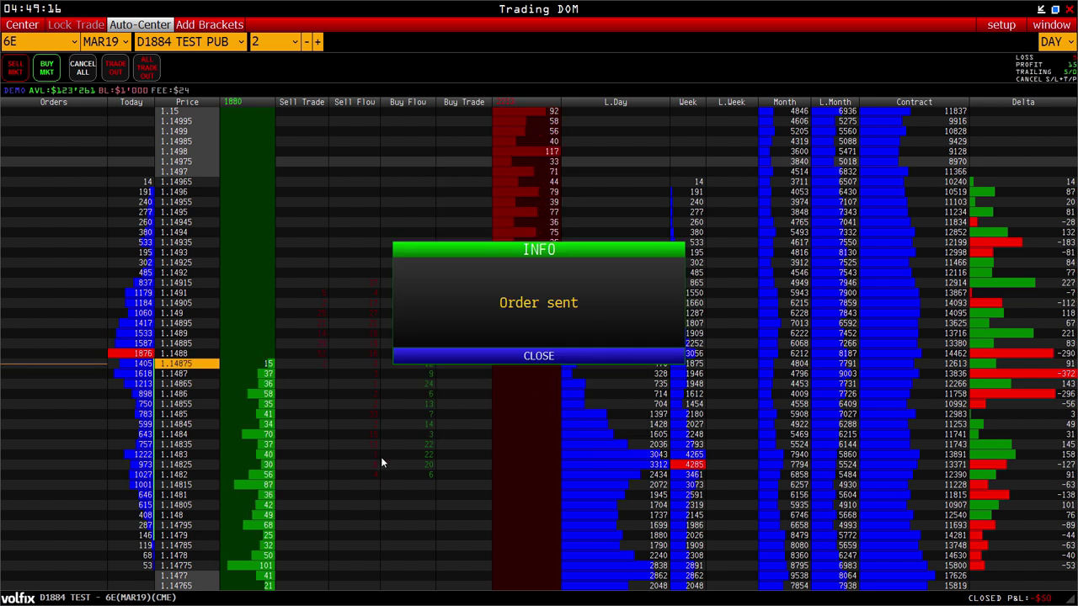
left_click(571, 355)
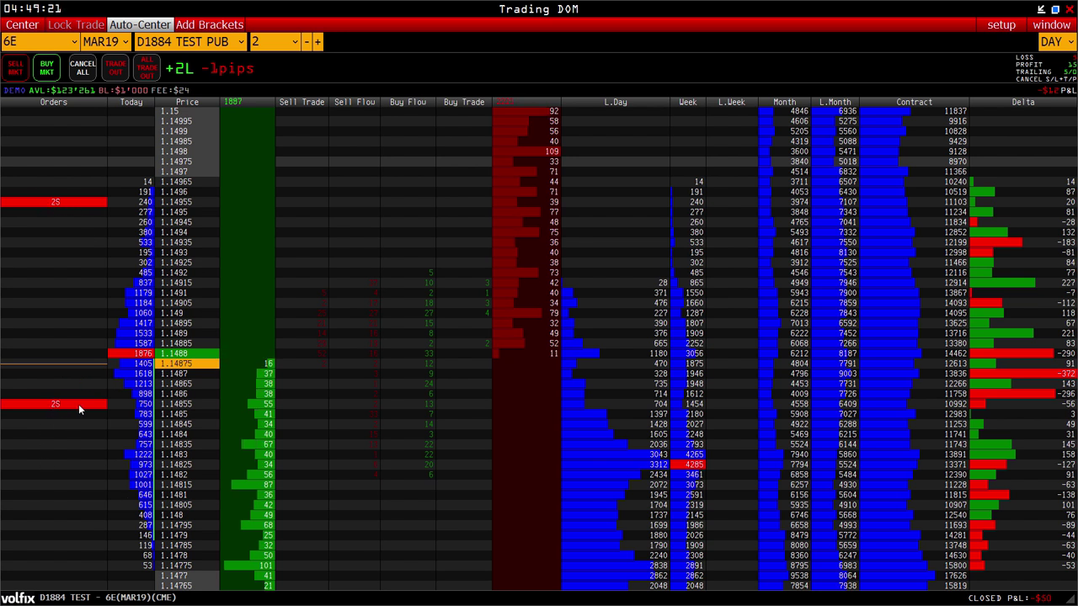
Step: Trade out the 6E position and dismiss the completion notice
left_click(120, 72)
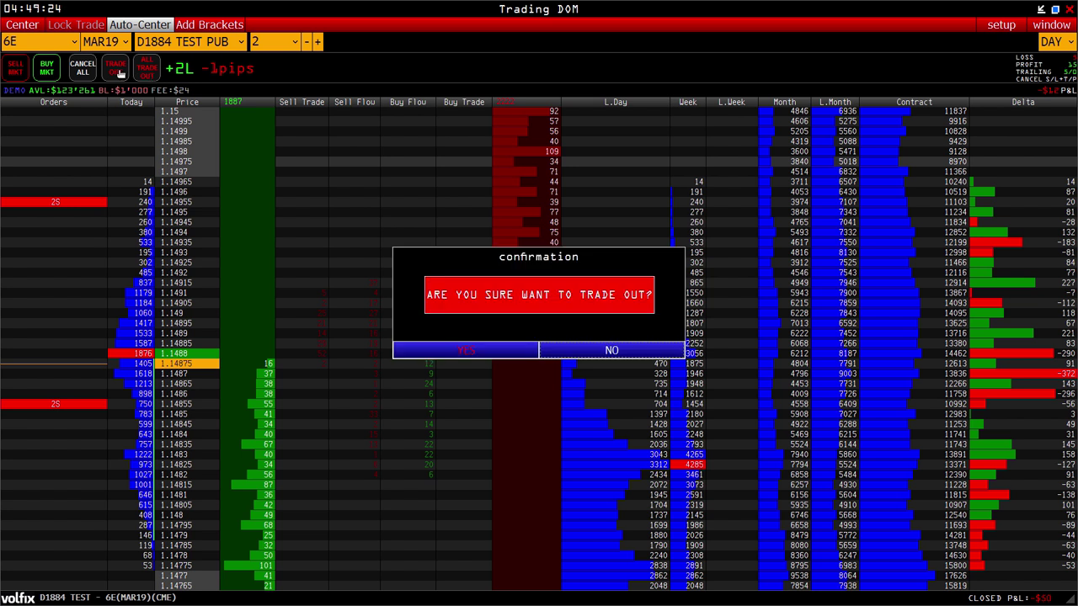
left_click(485, 347)
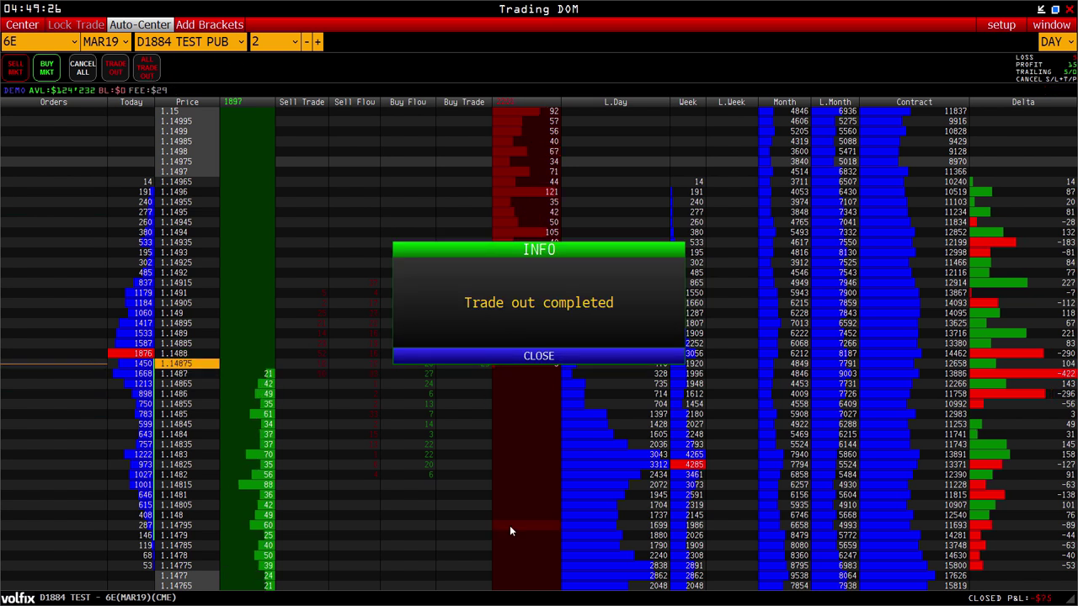
left_click(562, 356)
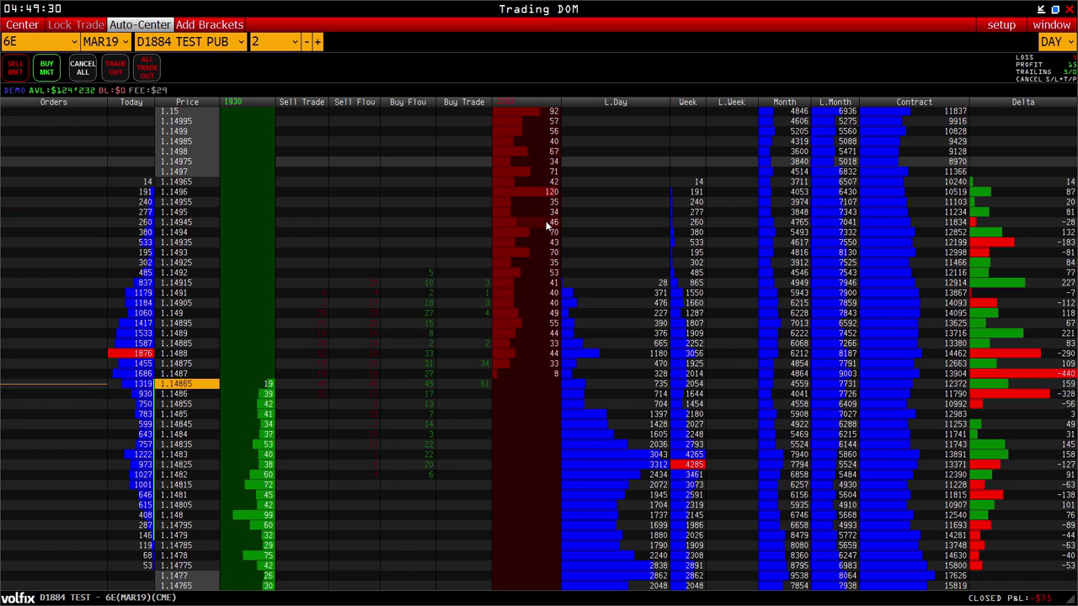
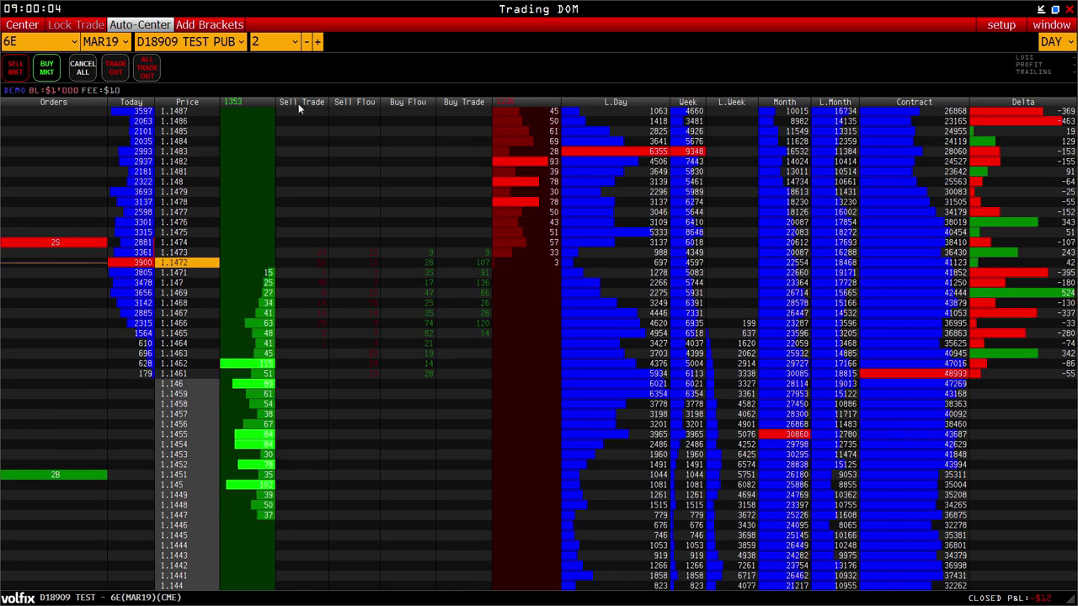
left_click(455, 103)
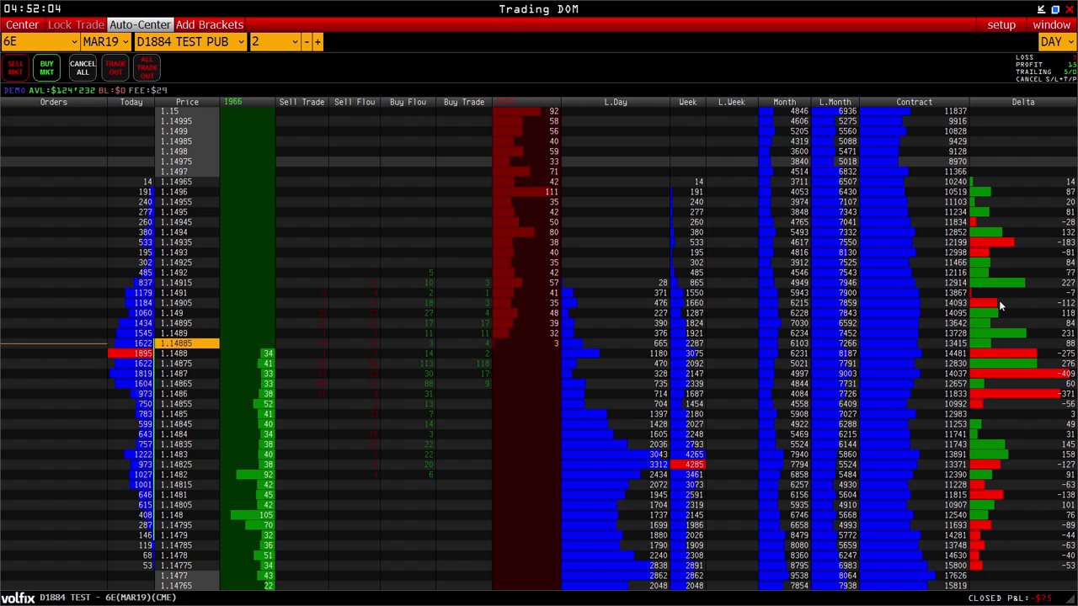
Step: Change the delta type to be sided by Aggressor and apply it
left_click(1052, 25)
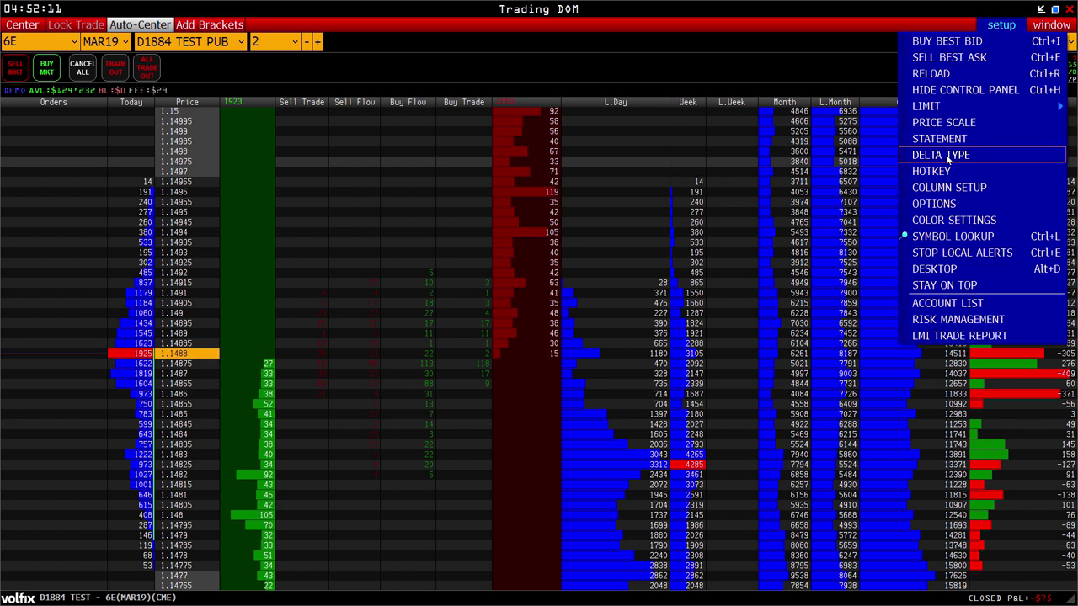
left_click(945, 155)
left_click(588, 298)
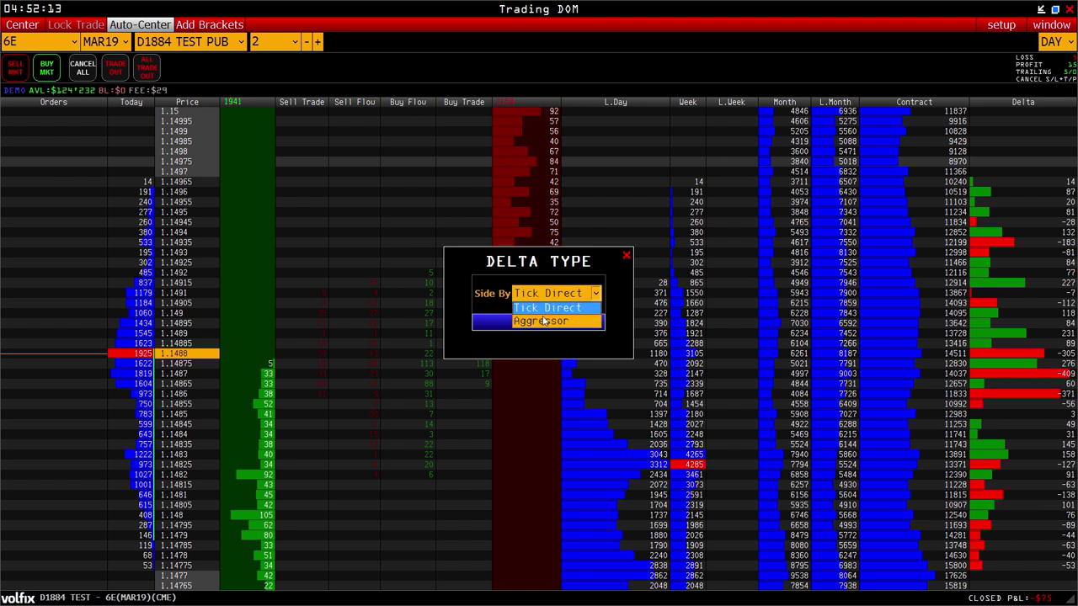
left_click(540, 323)
left_click(539, 322)
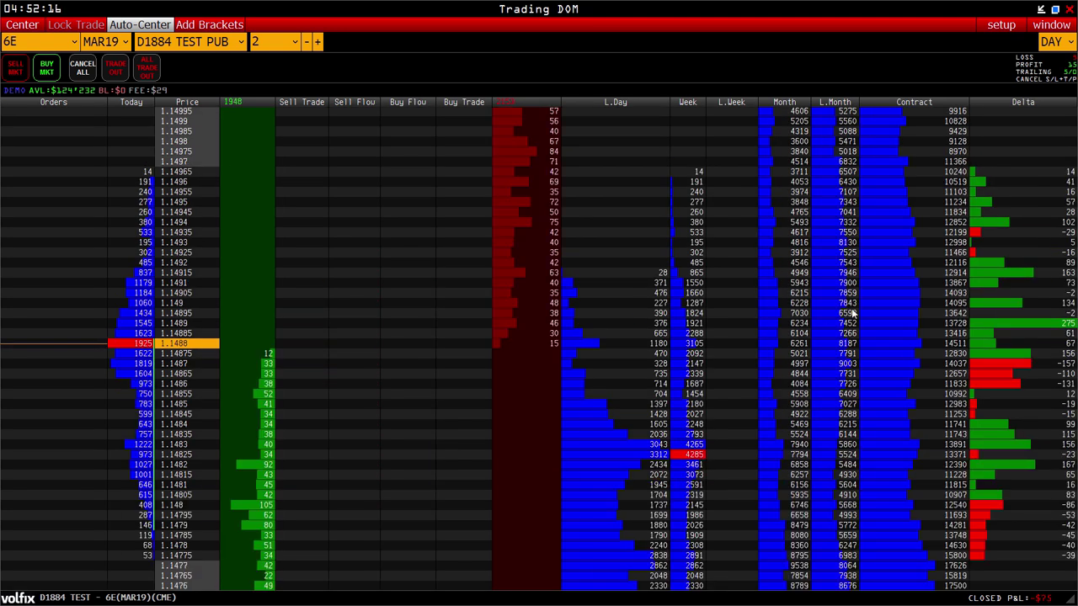
Step: Set the delta type back to Tick Direct and apply it
left_click(1004, 26)
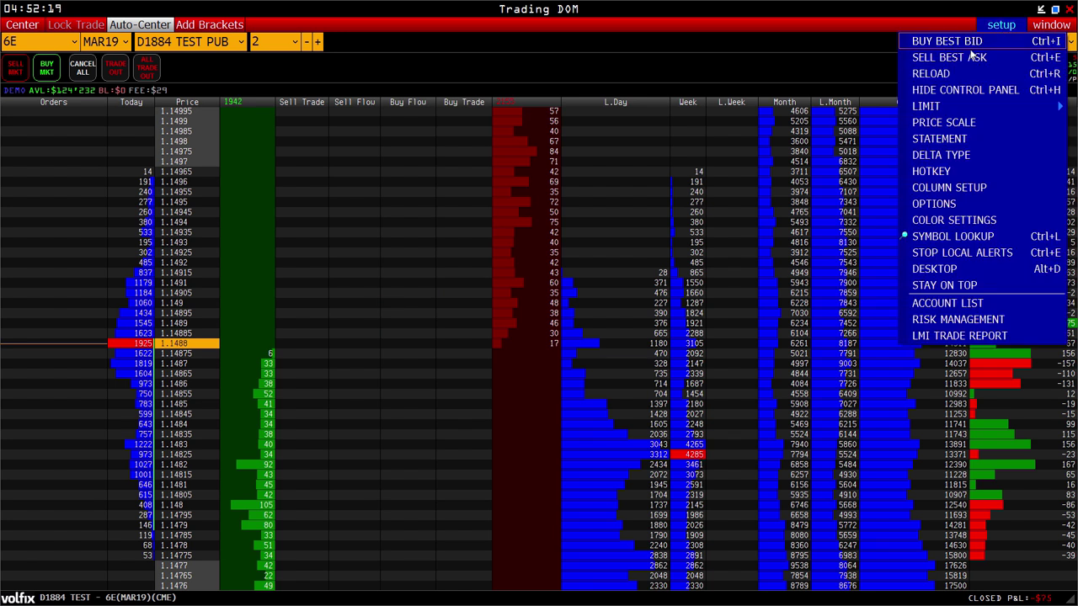
left_click(943, 156)
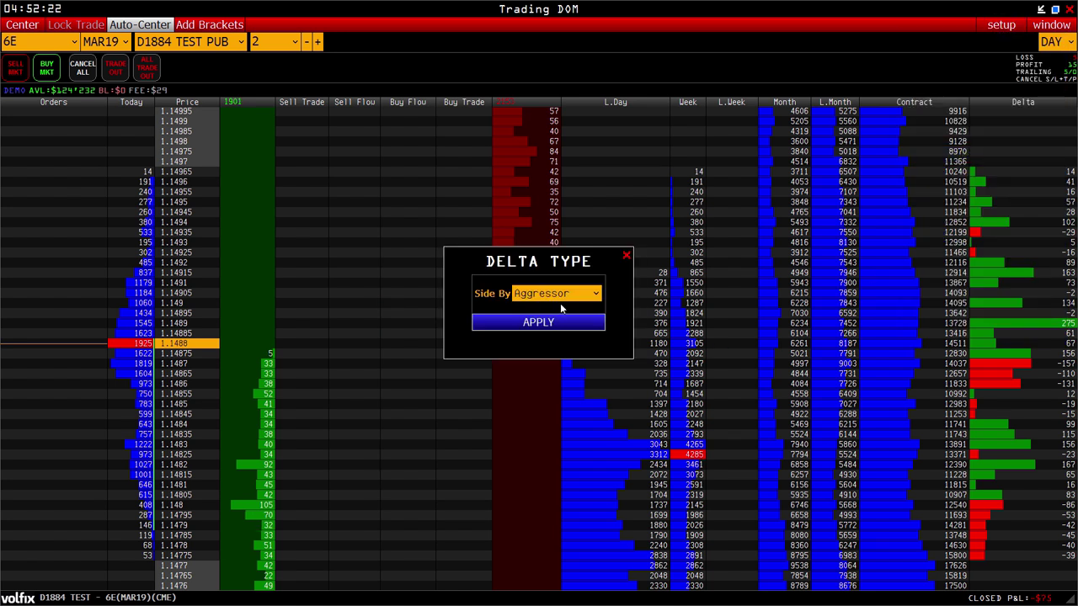
key("Return")
left_click(998, 27)
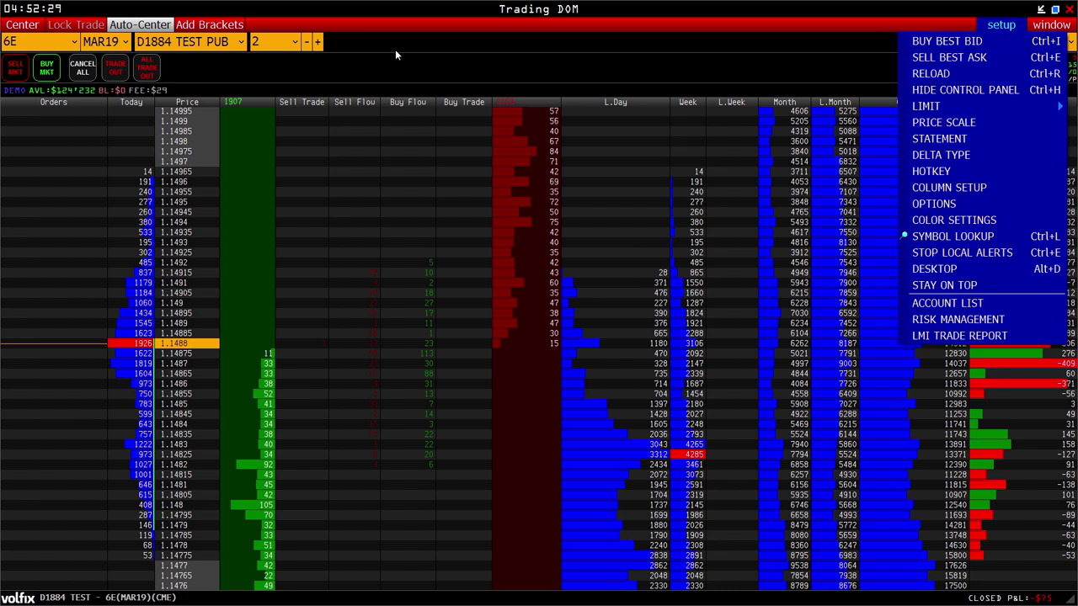
left_click(177, 63)
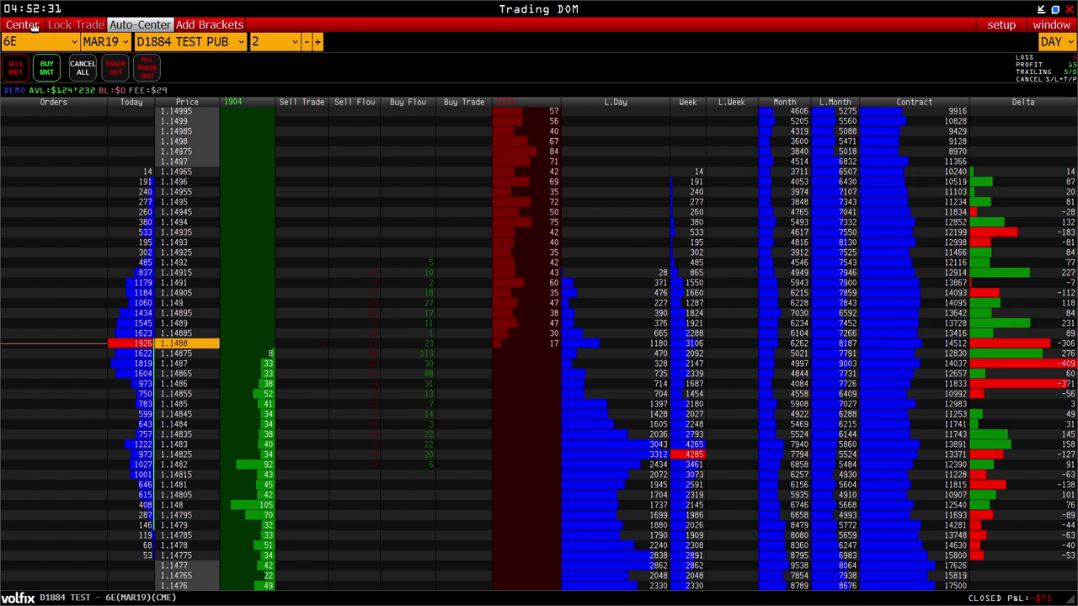
Step: Recenter the price ladder on the current price and look through the price levels above and below it
scroll(113, 278, "down", 5)
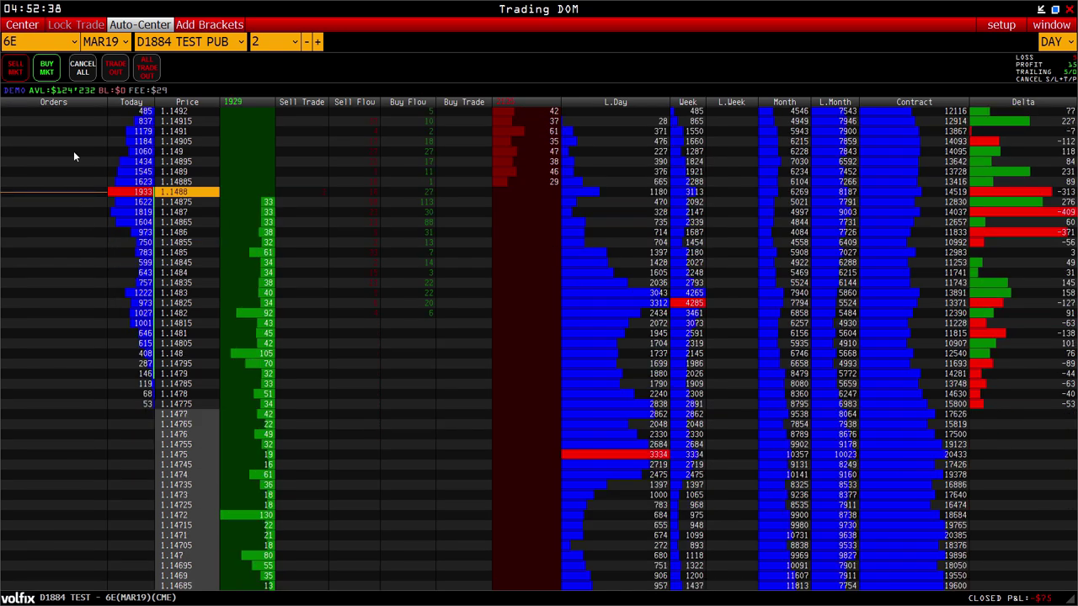
left_click(23, 24)
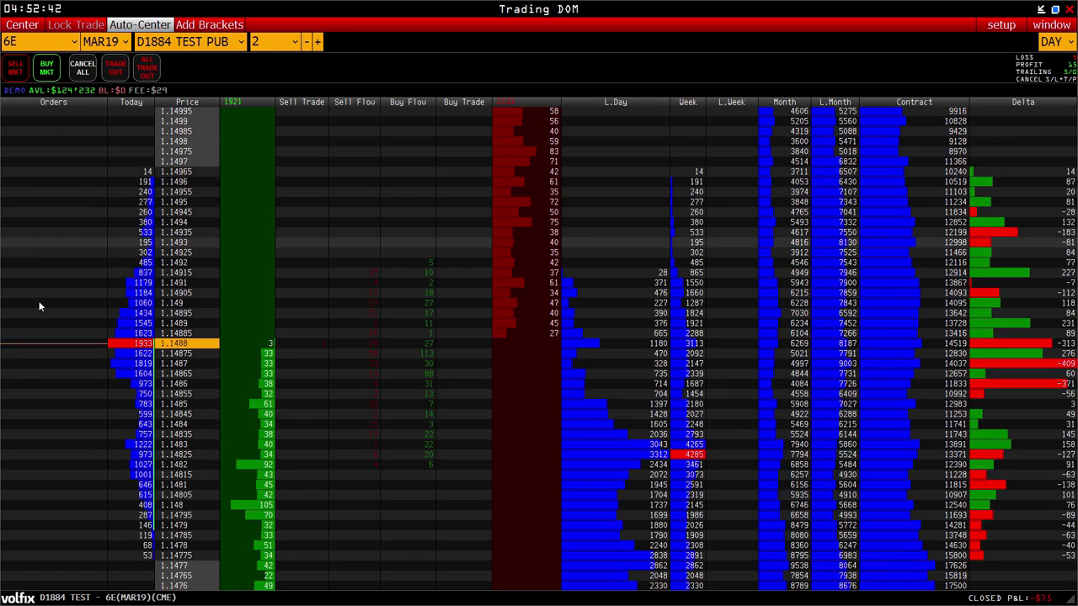
scroll(43, 289, "down", 6)
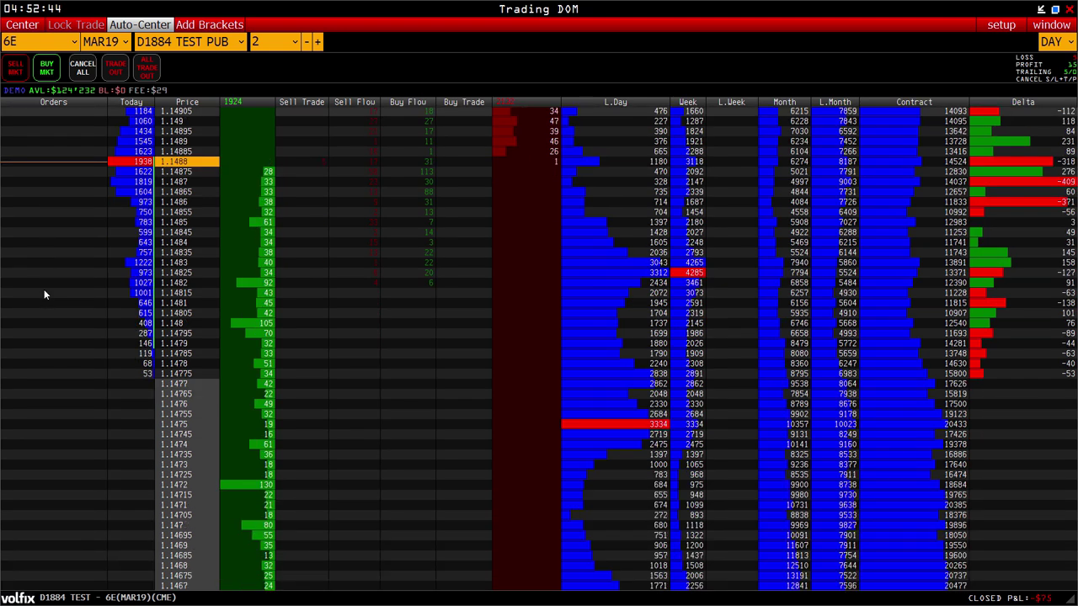
scroll(41, 293, "up", 1)
scroll(41, 293, "up", 1)
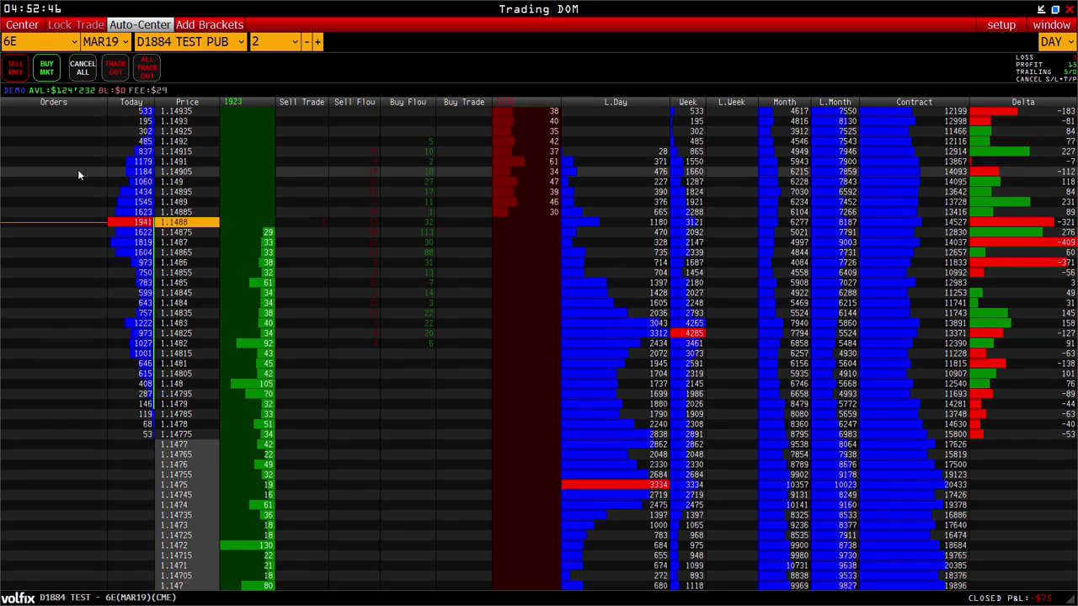
scroll(88, 239, "down", 2)
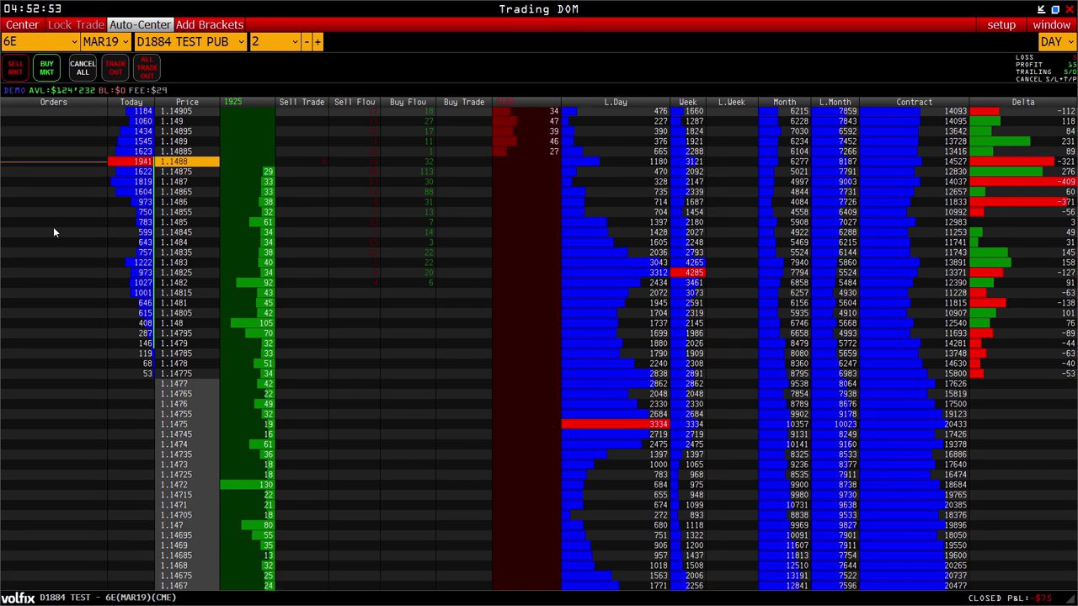
scroll(53, 229, "up", 8)
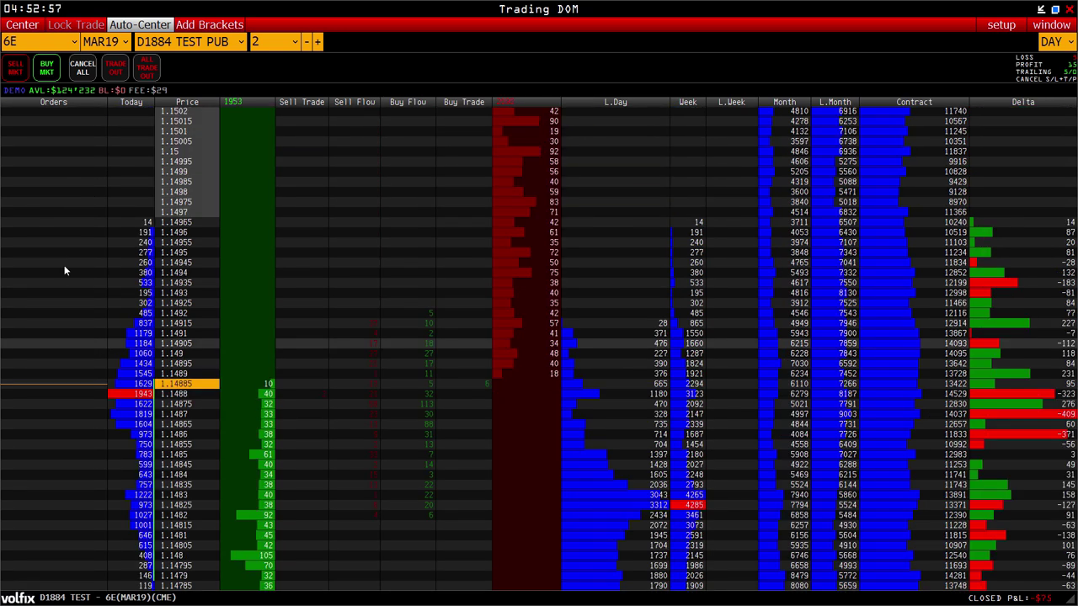
Step: Switch Lock Trade on to block order entry, then switch it off again
left_click(65, 25)
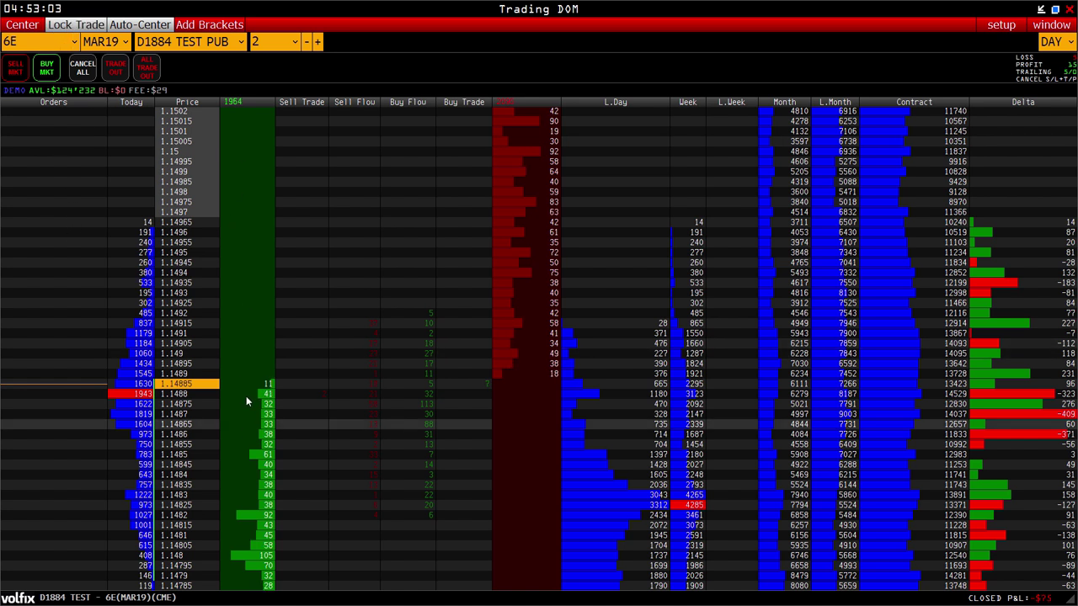
left_click(47, 25)
left_click(48, 25)
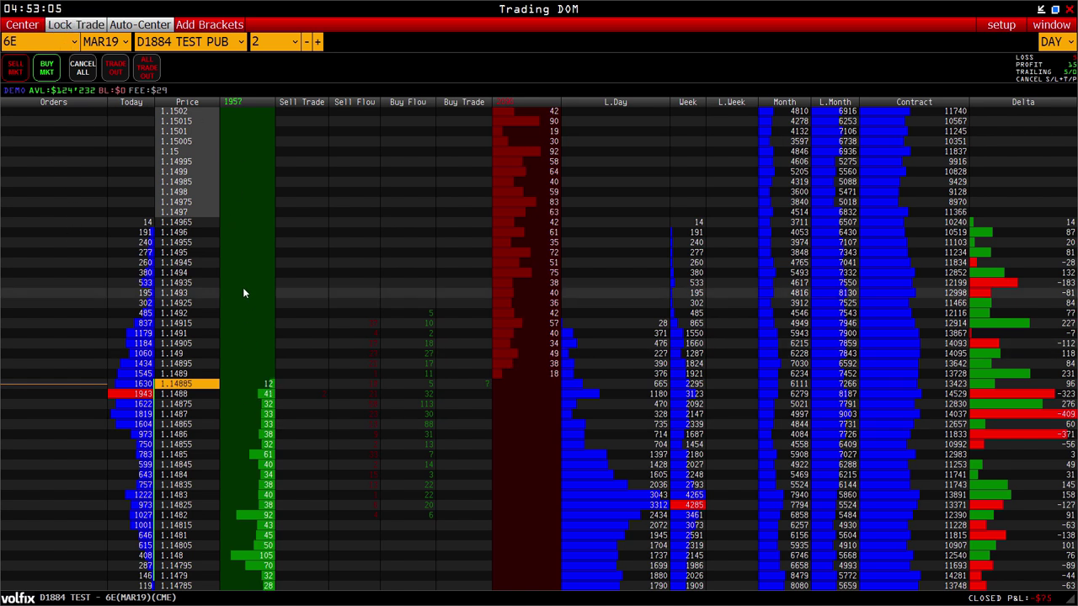
scroll(529, 161, "down", 1)
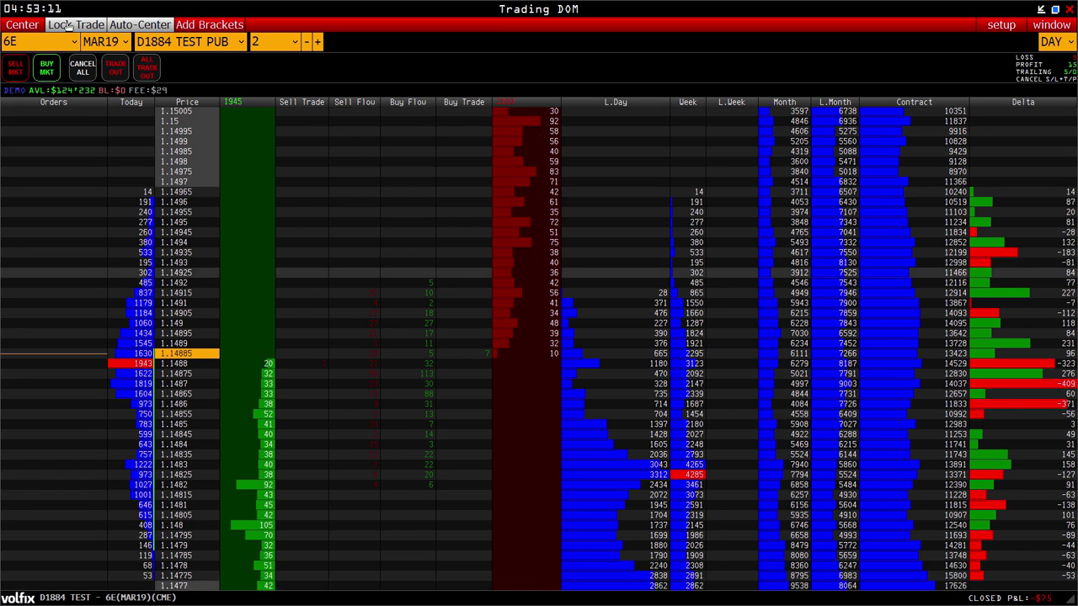
left_click(140, 24)
Step: View the order duration choices DAY and GTC without changing the selection
left_click(1051, 41)
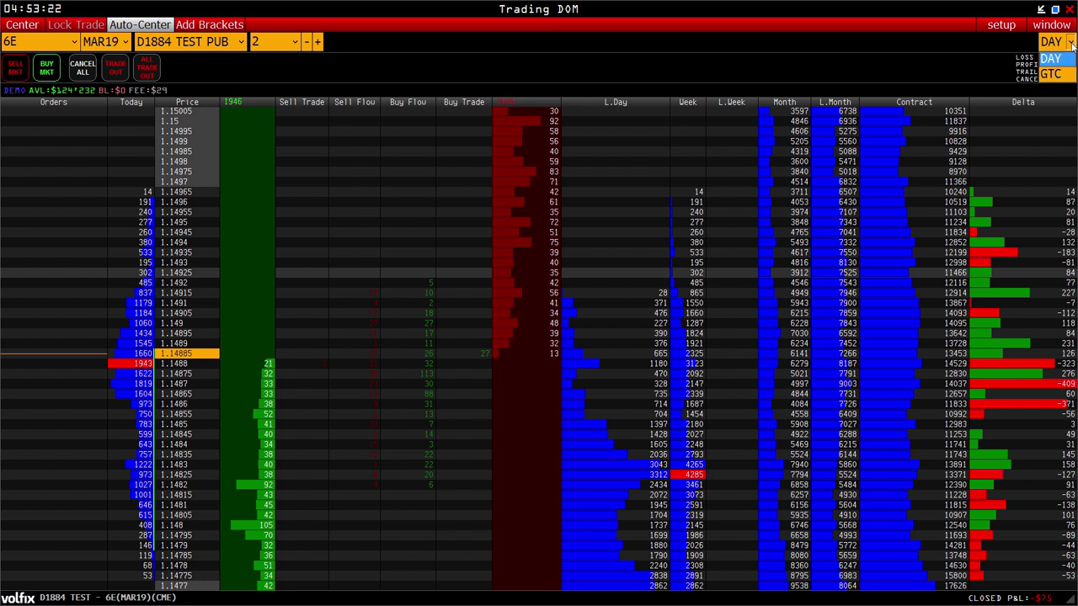
left_click(1070, 47)
Step: Send a buy order for 2 lots at the best bid, 1.1489, and dismiss the order notice
left_click(1002, 27)
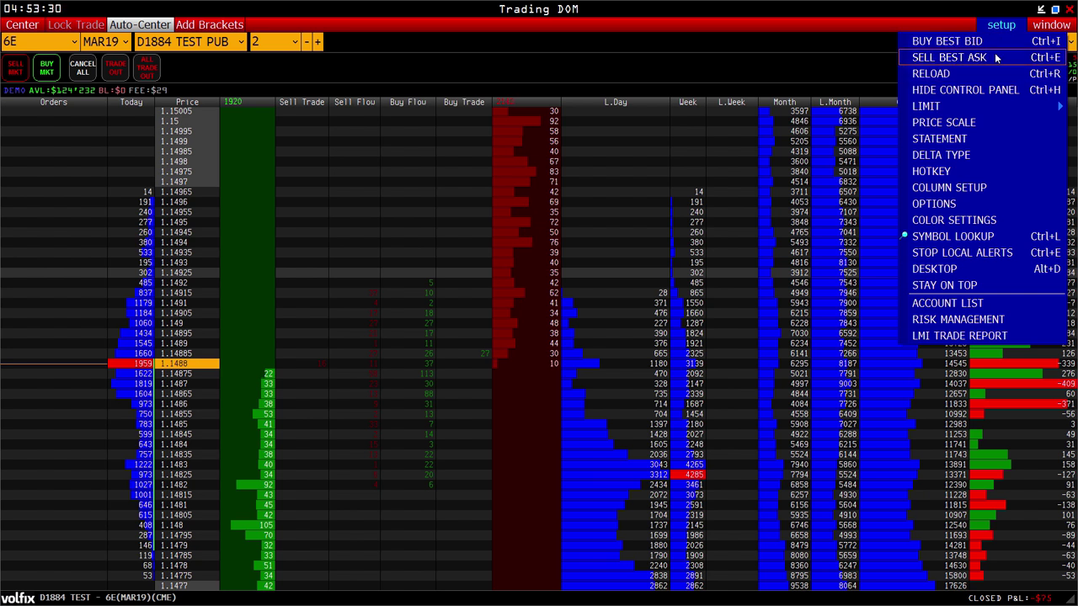
left_click(990, 27)
left_click(990, 27)
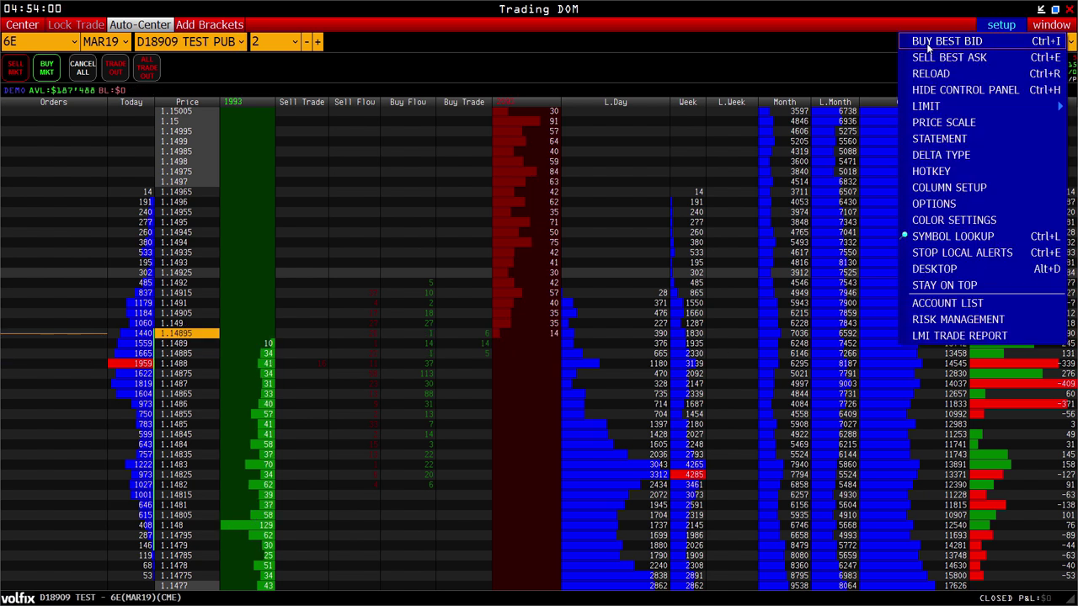
left_click(928, 42)
left_click(463, 351)
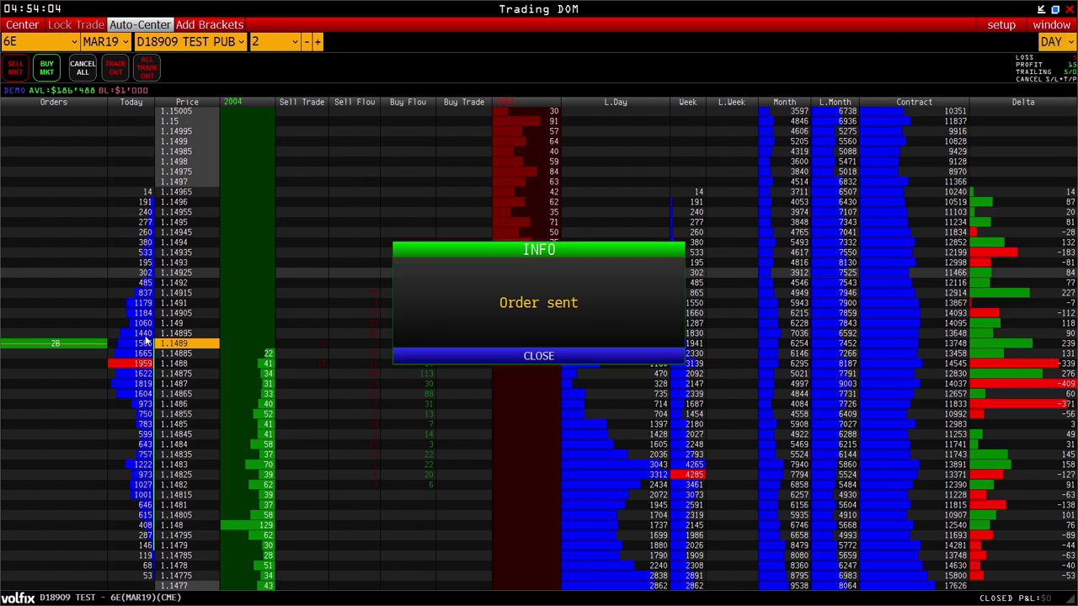
left_click(532, 361)
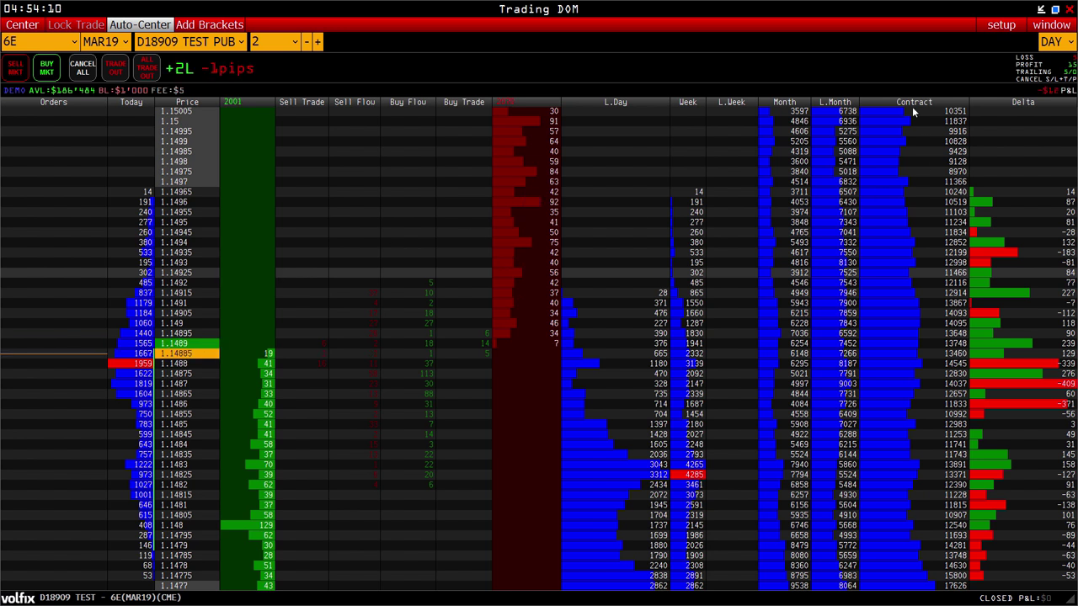
Step: Send a 2-lot sell limit order at the best ask, 1.1489, then trade out of all positions and orders
left_click(1013, 26)
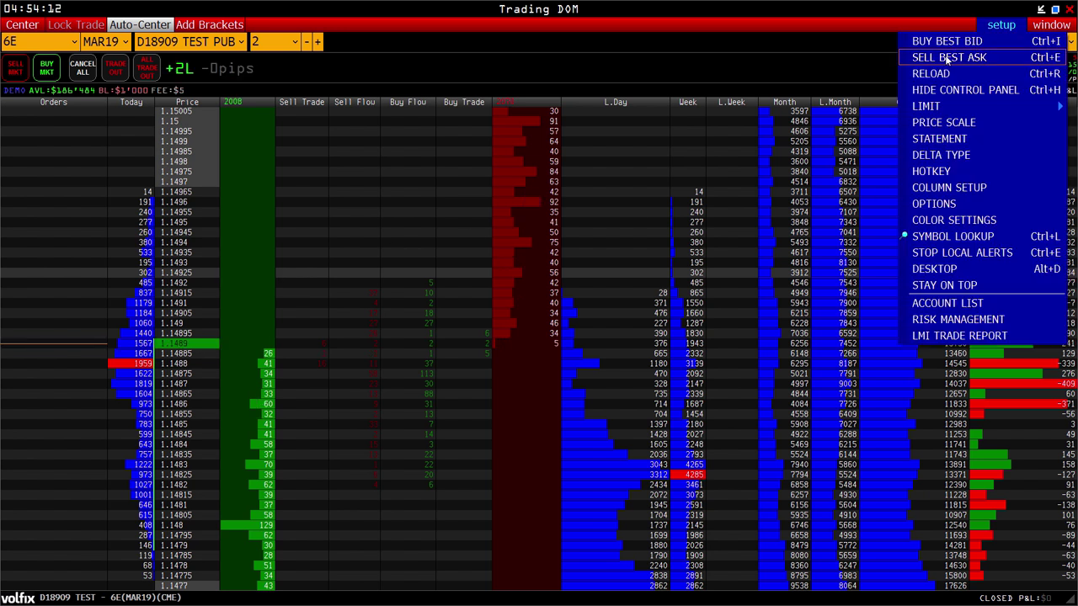
left_click(948, 57)
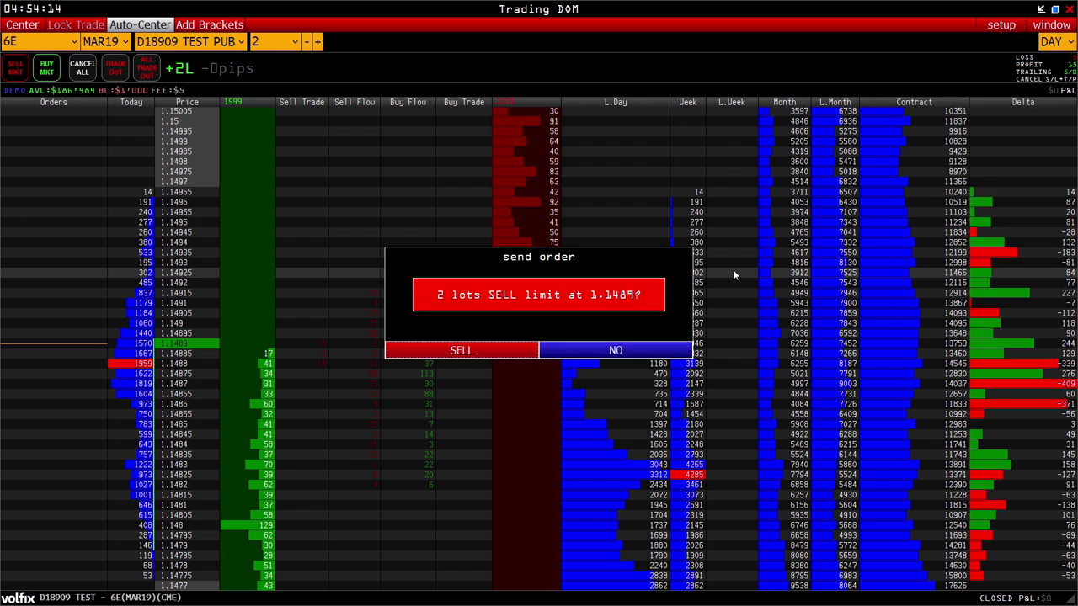
left_click(497, 349)
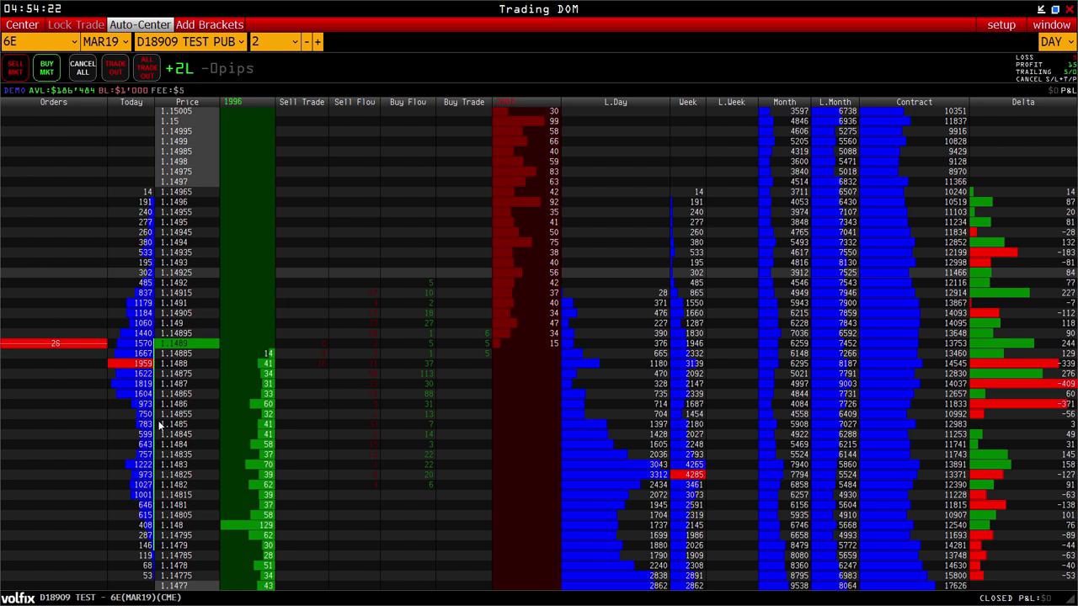
left_click(148, 69)
left_click(471, 353)
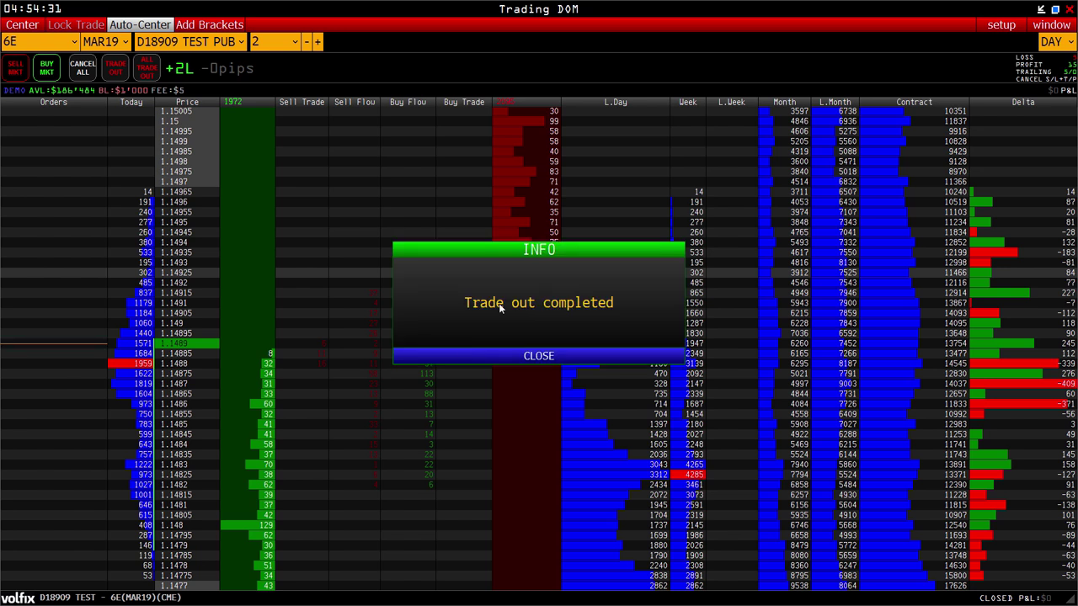
Step: Reload the DOM data, then hide the control panel and bring it back
left_click(1051, 24)
left_click(971, 72)
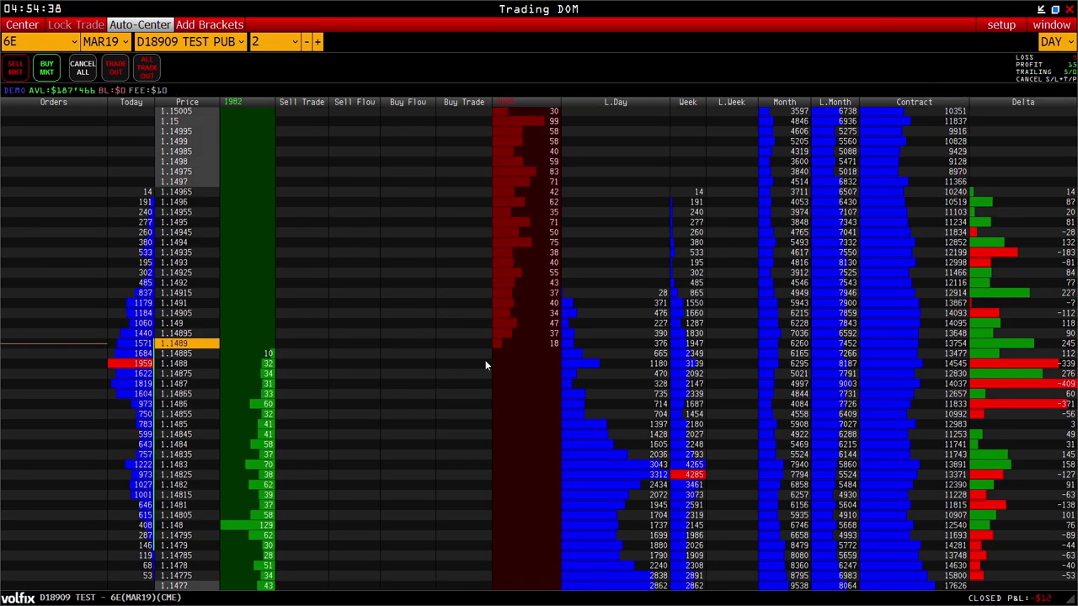
left_click(1002, 27)
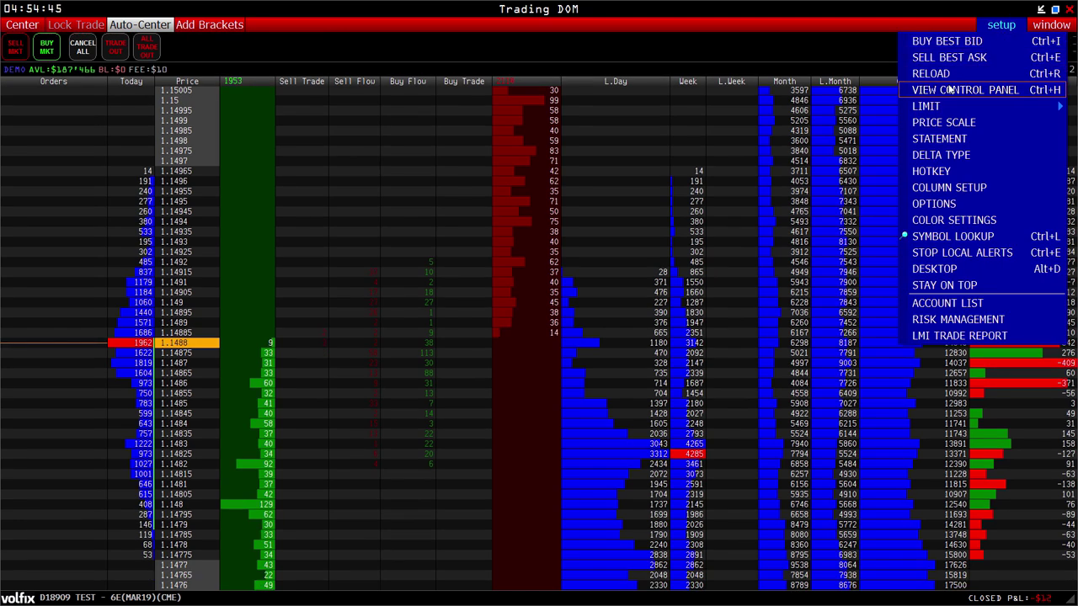
left_click(965, 89)
Step: Set a Limit 1 highlight value for the DOM Bid column and apply it
left_click(1001, 25)
mouse_move(977, 106)
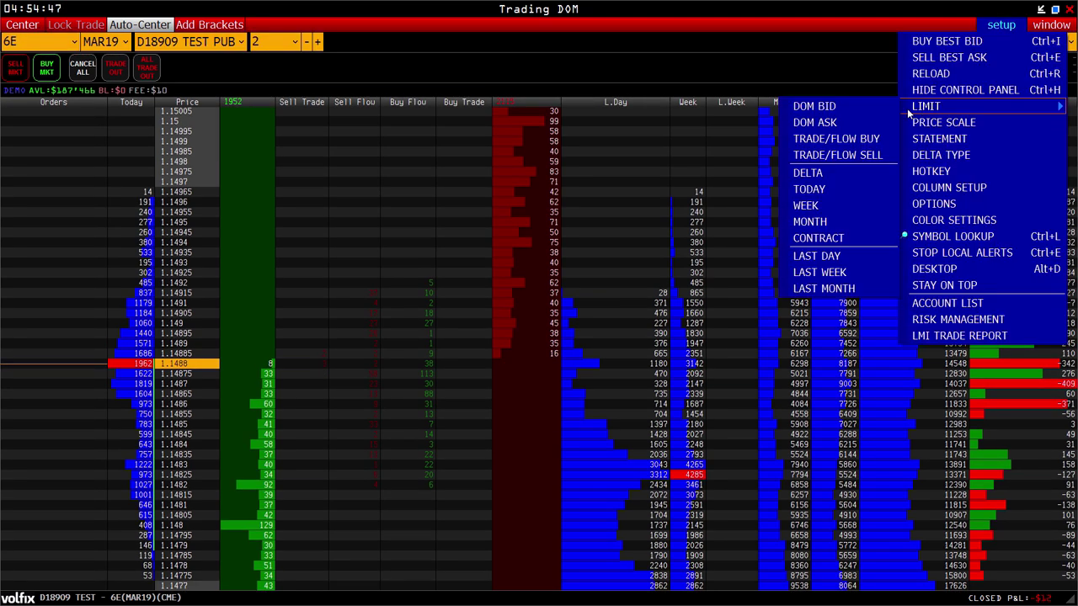
left_click(836, 108)
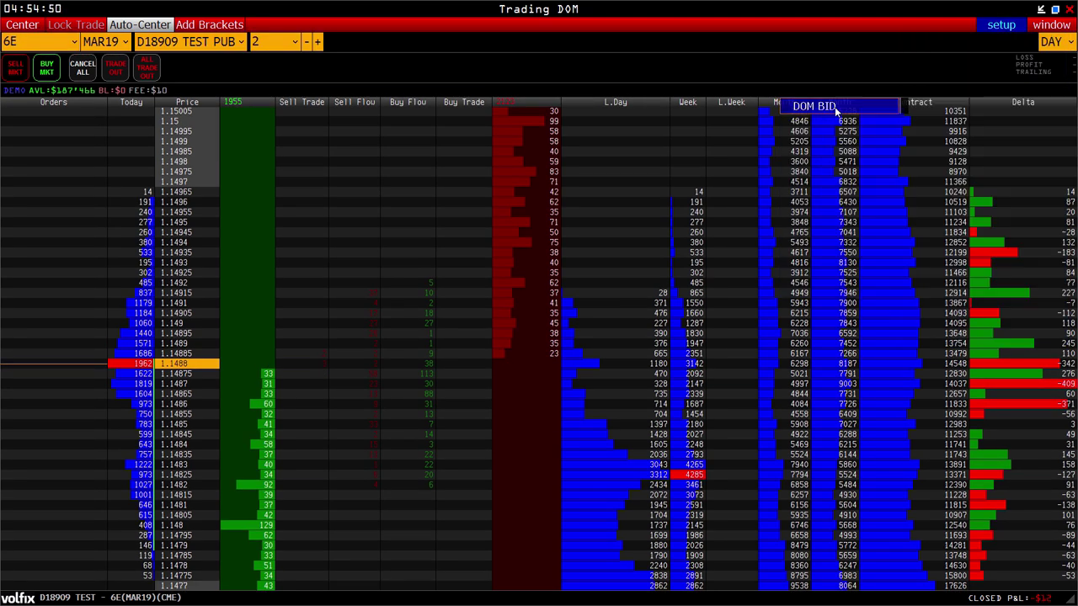
left_click(557, 258)
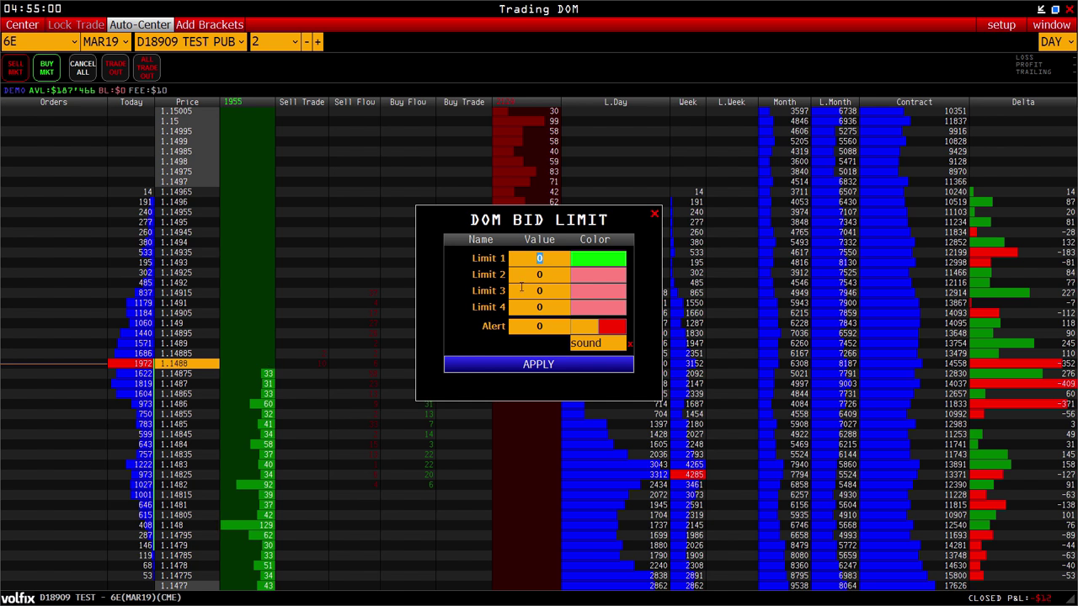
left_click(517, 368)
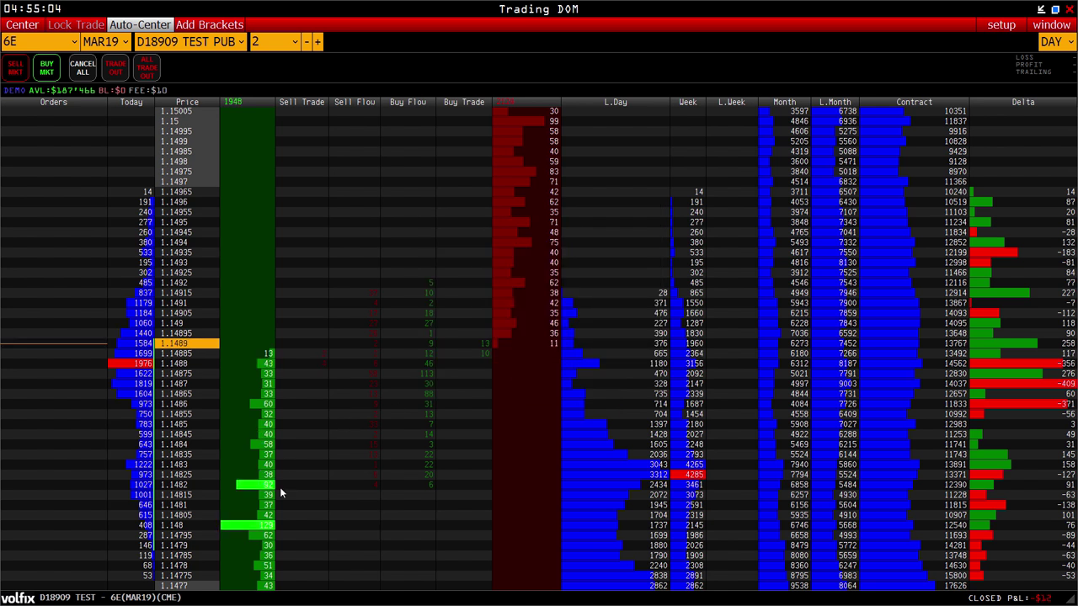
Step: Set a highlight limit for the DOM Ask column and apply it
left_click(1001, 25)
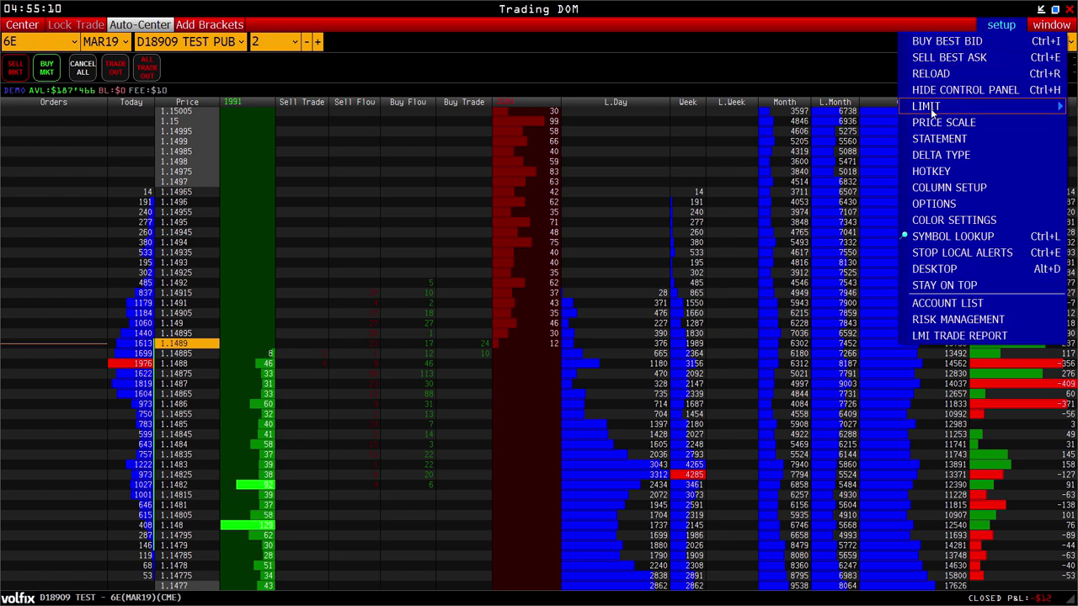
mouse_move(927, 106)
left_click(815, 122)
left_click(545, 365)
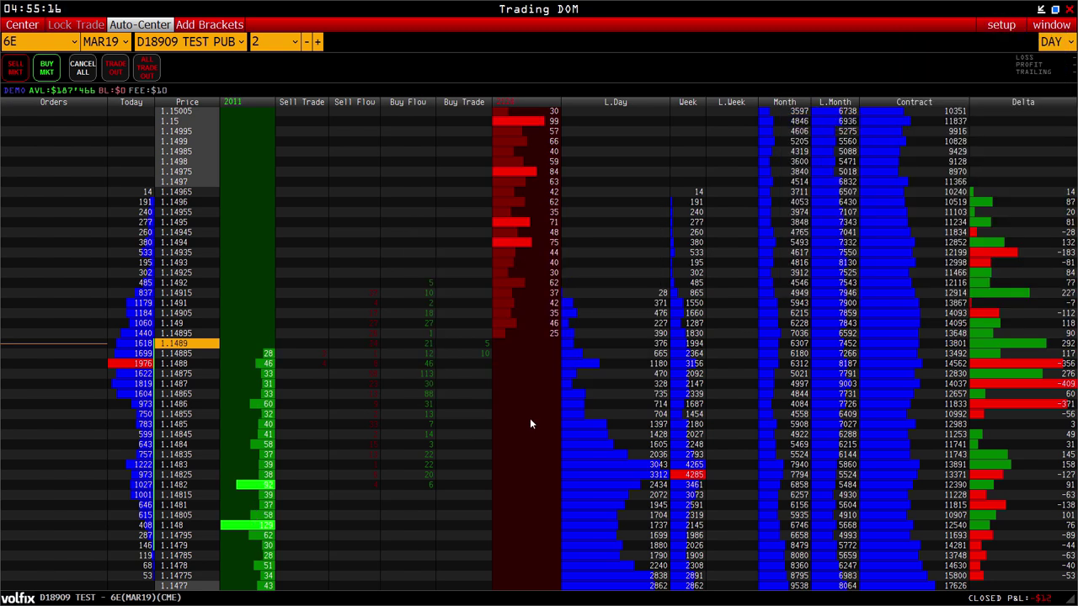
Step: Look through the columns that accept limits, then set the price scale to 2 (0.0001) and apply it
left_click(1001, 25)
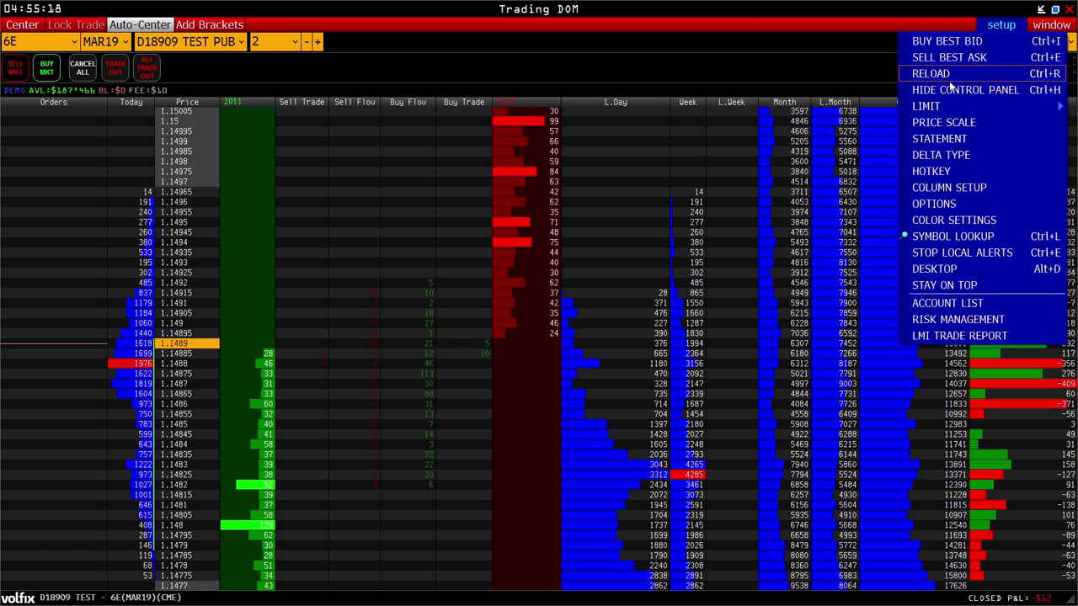
mouse_move(931, 106)
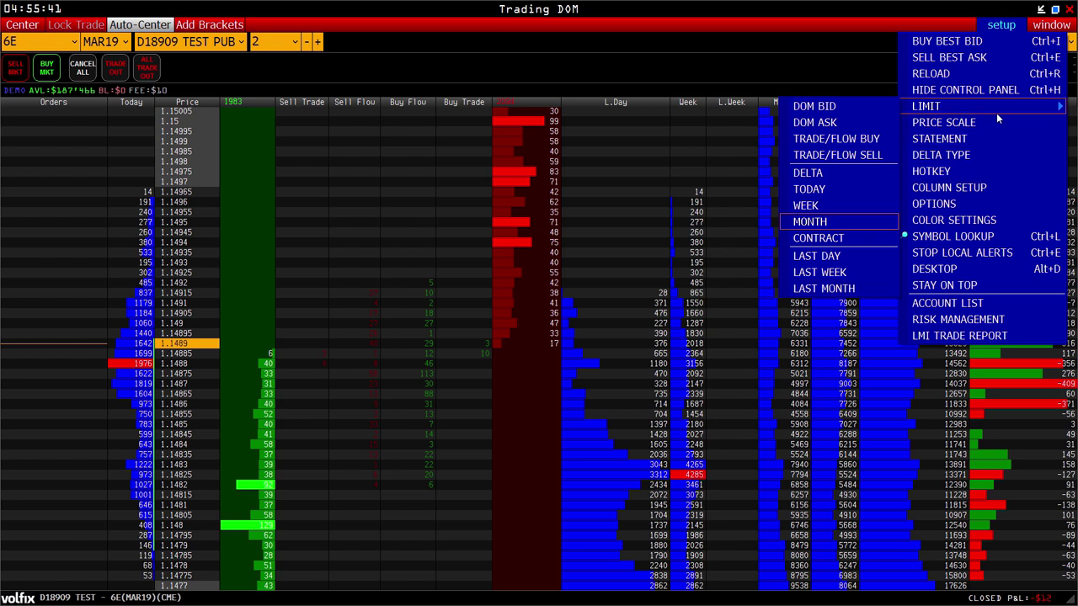
left_click(972, 123)
left_click(512, 290)
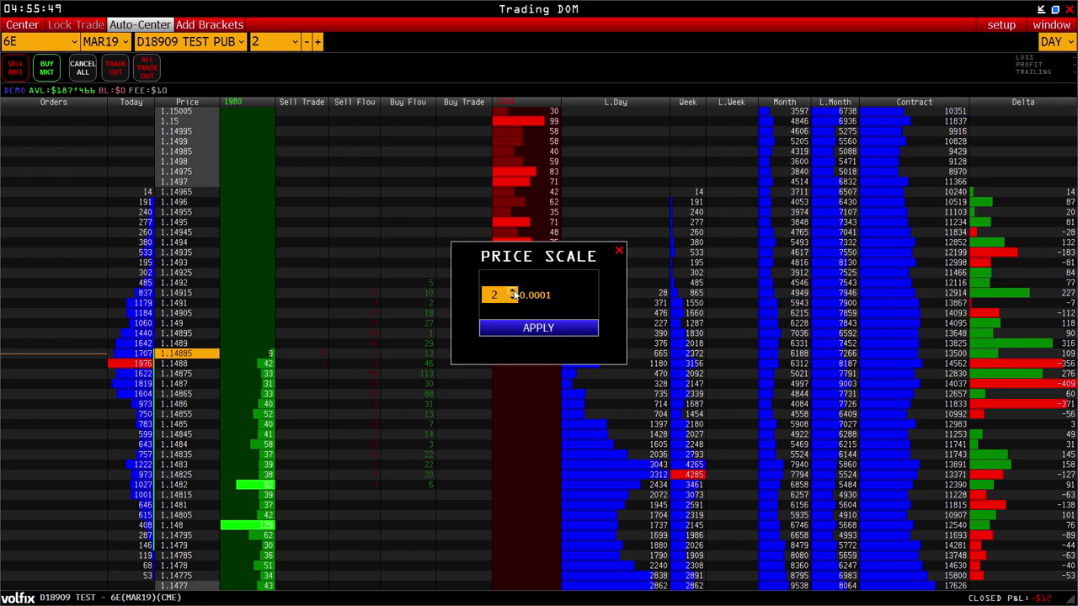
left_click(535, 328)
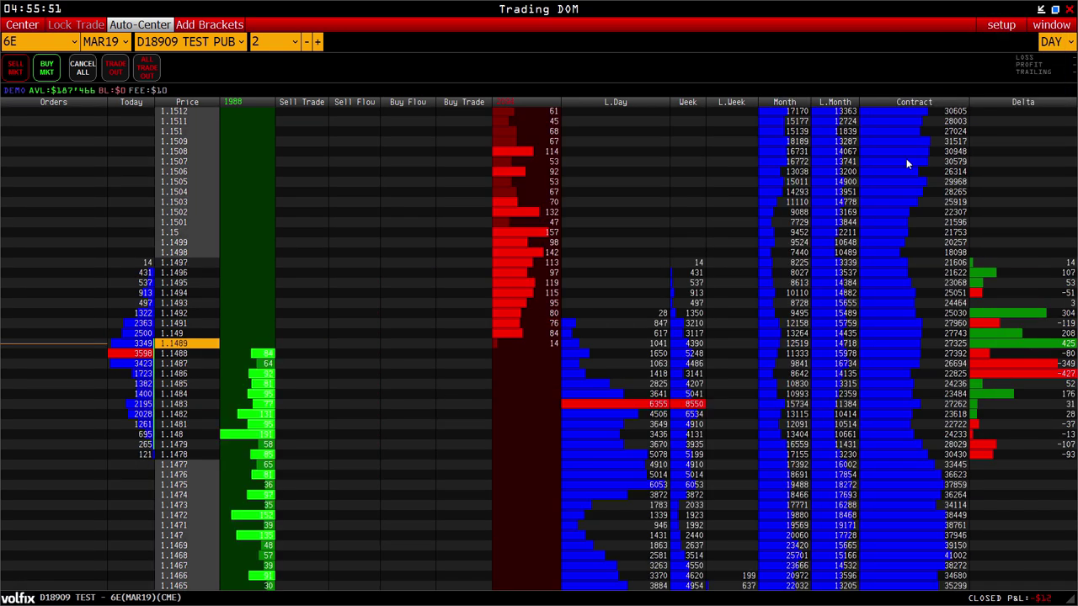
Step: Review the hotkey assignments for the trading commands and close them without changes
left_click(998, 27)
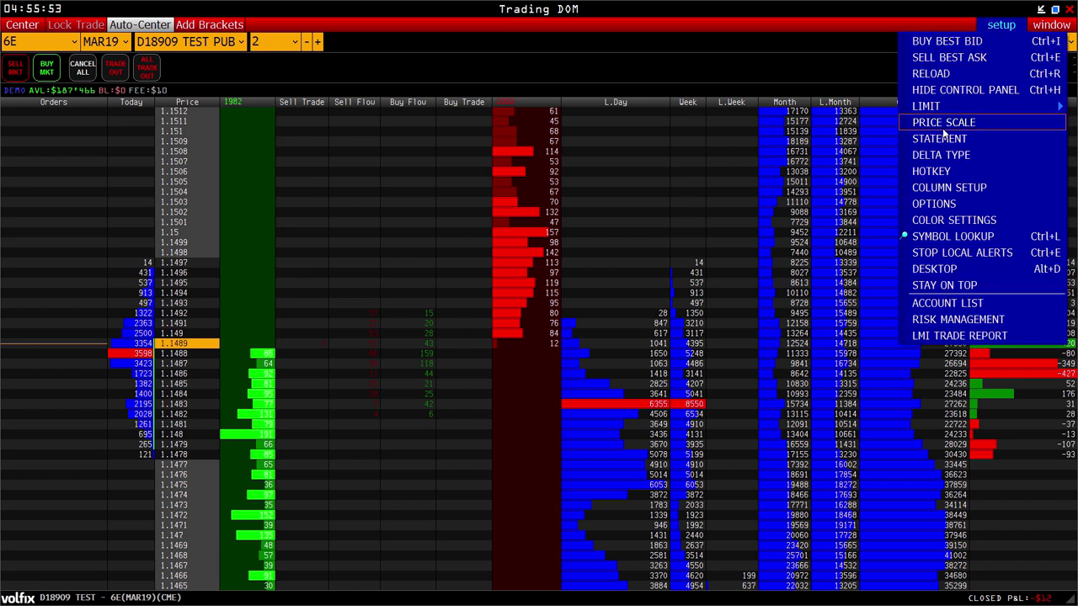
left_click(938, 174)
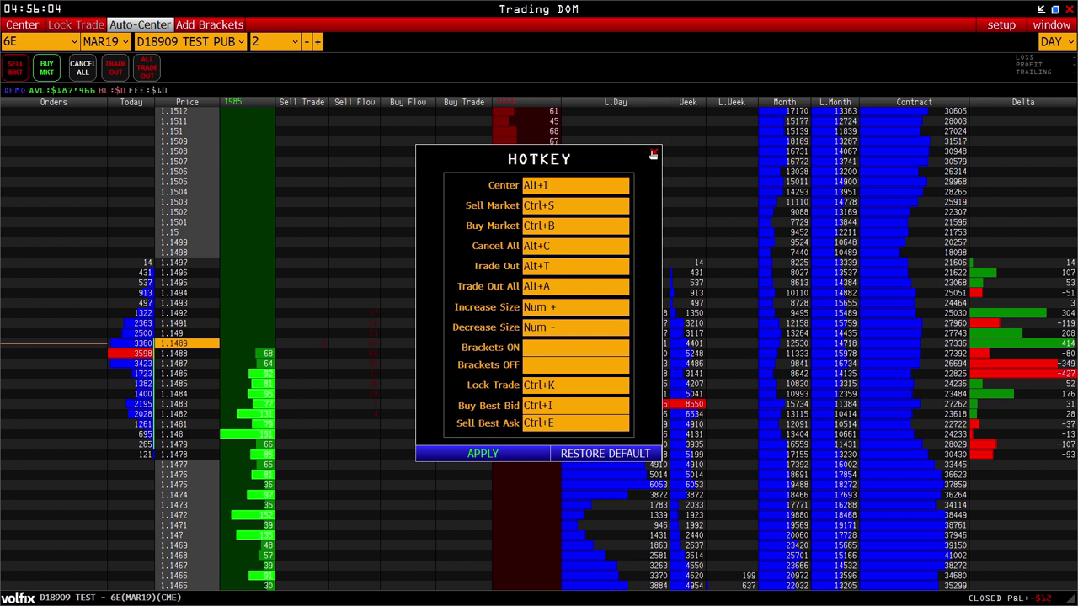
left_click(651, 157)
Step: Switch off the Current Week, Last Week, Current Month, Last Month and Contract columns and apply the column setup
left_click(1001, 25)
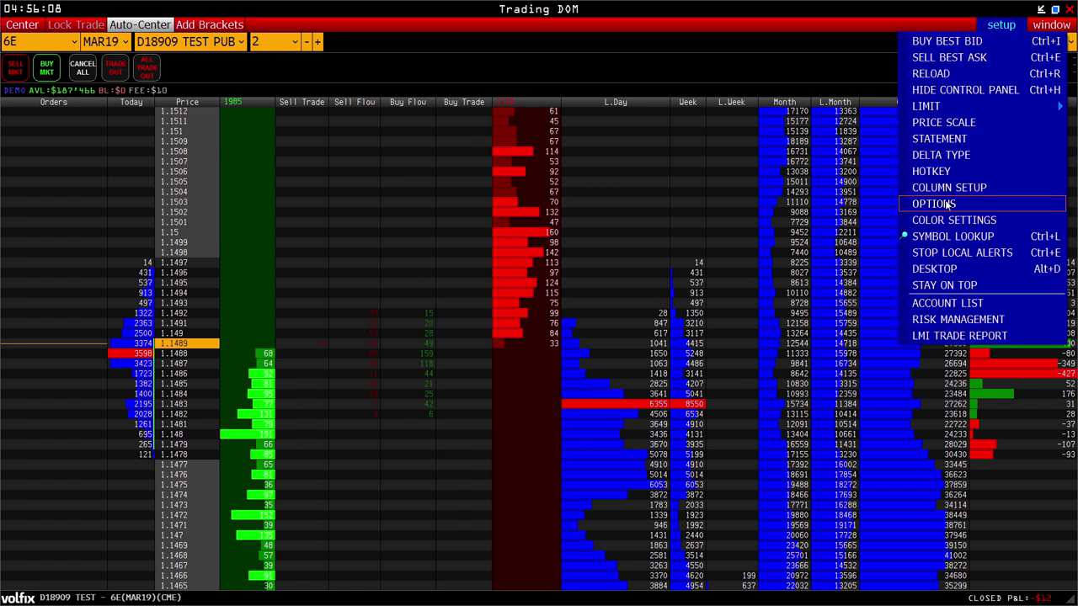
left_click(941, 189)
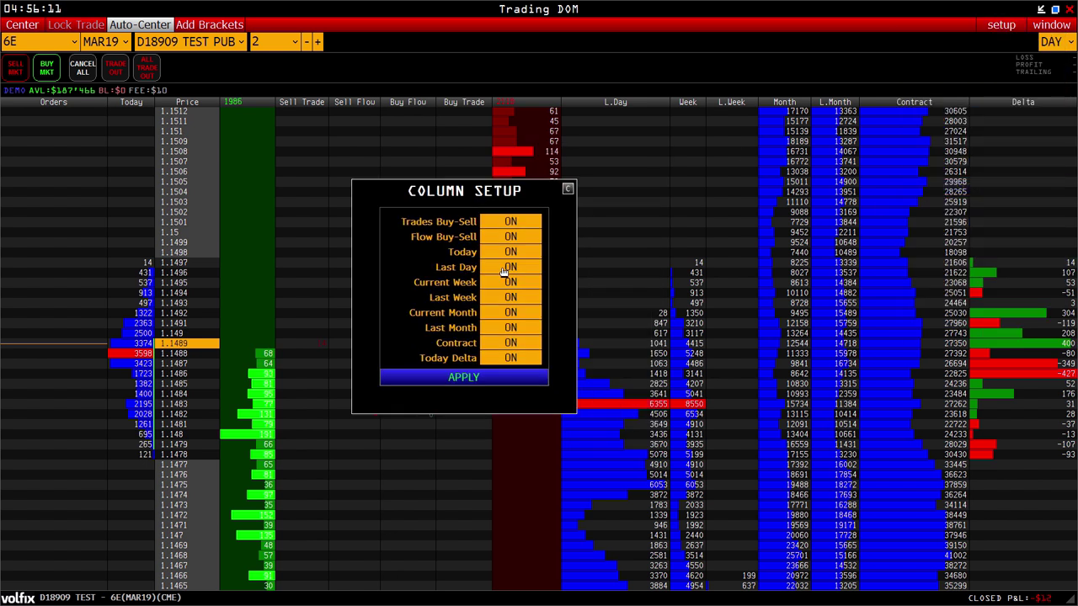
left_click(511, 282)
left_click(511, 297)
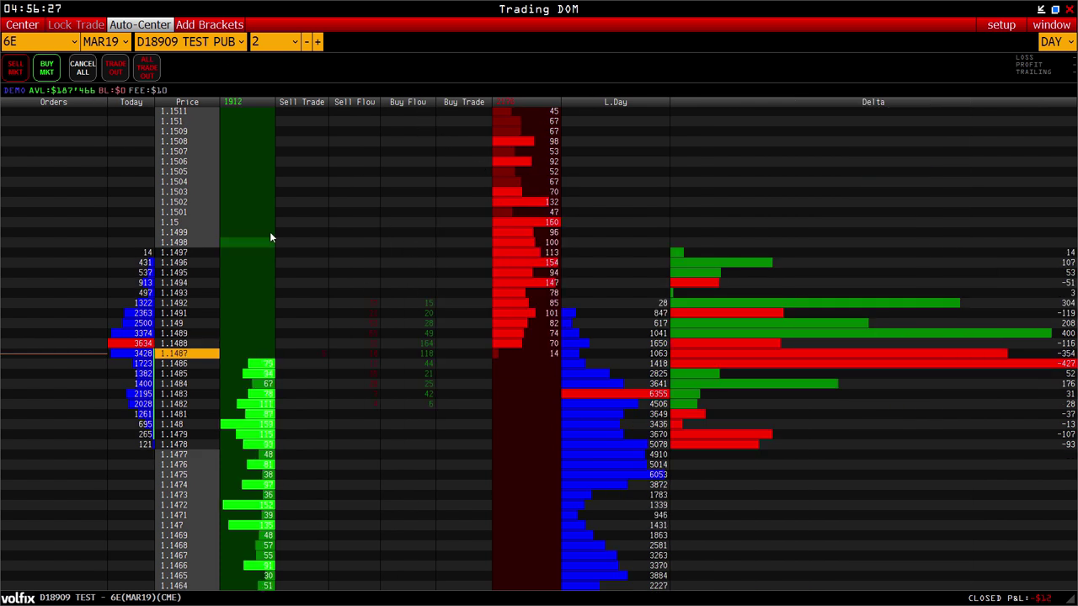
Step: Set the Day Mode option to SESSION and apply the options
left_click(1000, 26)
left_click(927, 233)
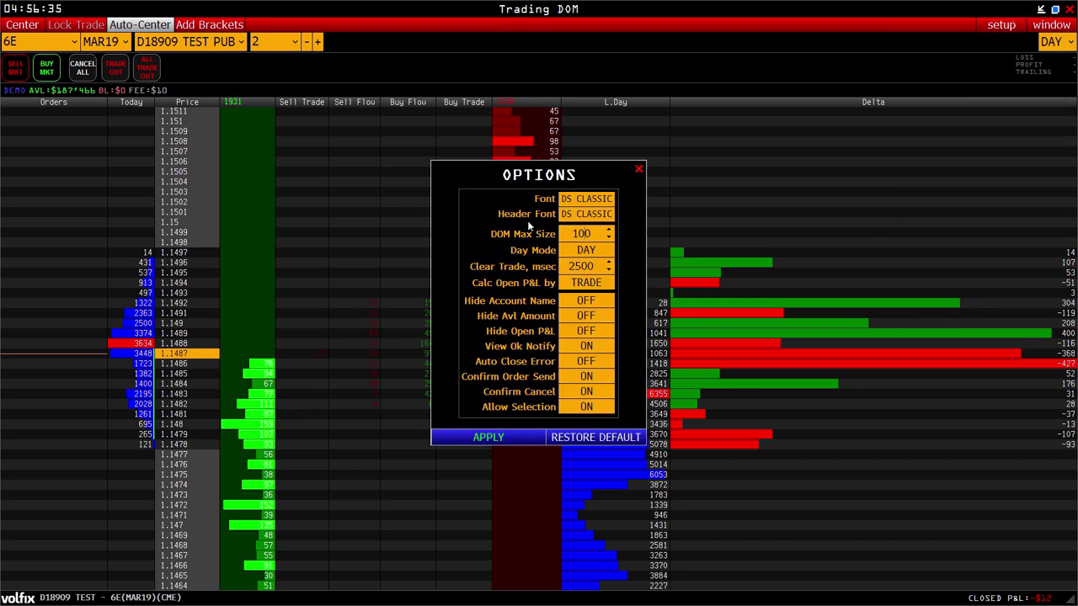
double_click(599, 233)
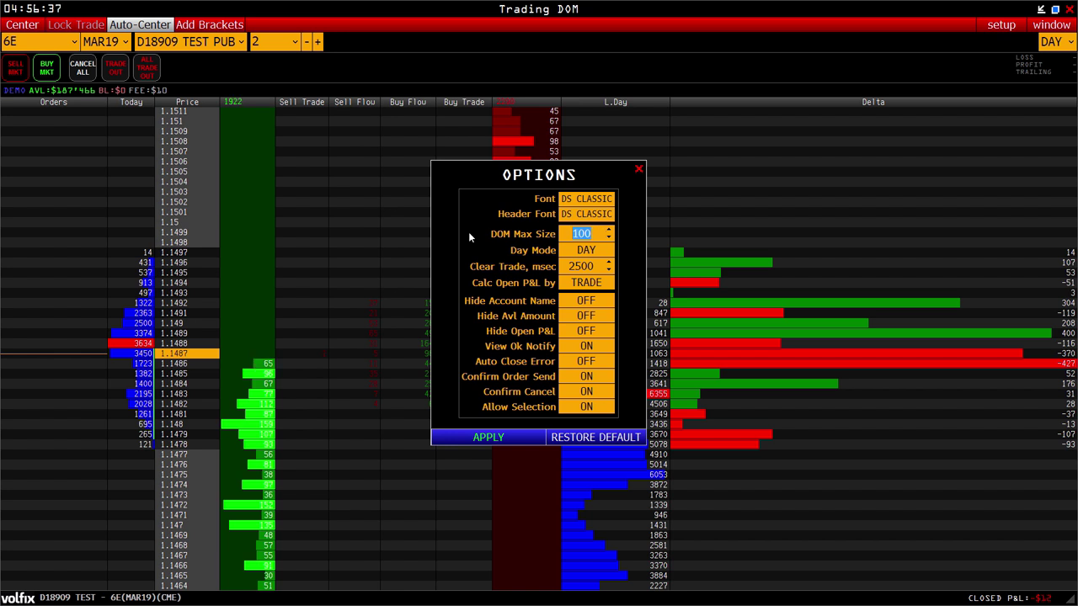
left_click(589, 251)
left_click(589, 254)
left_click(589, 253)
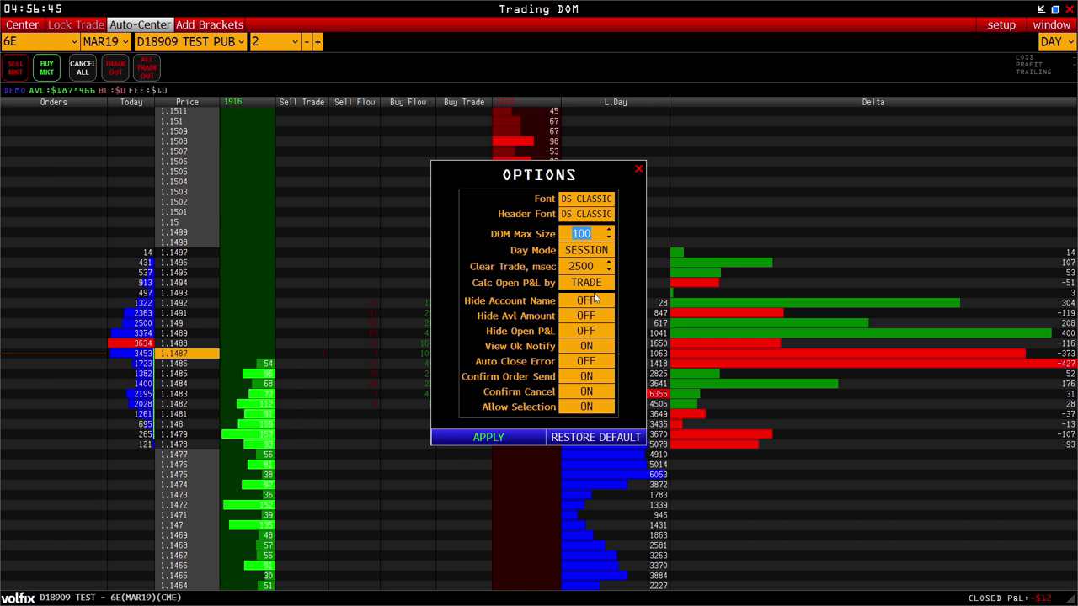
left_click(477, 440)
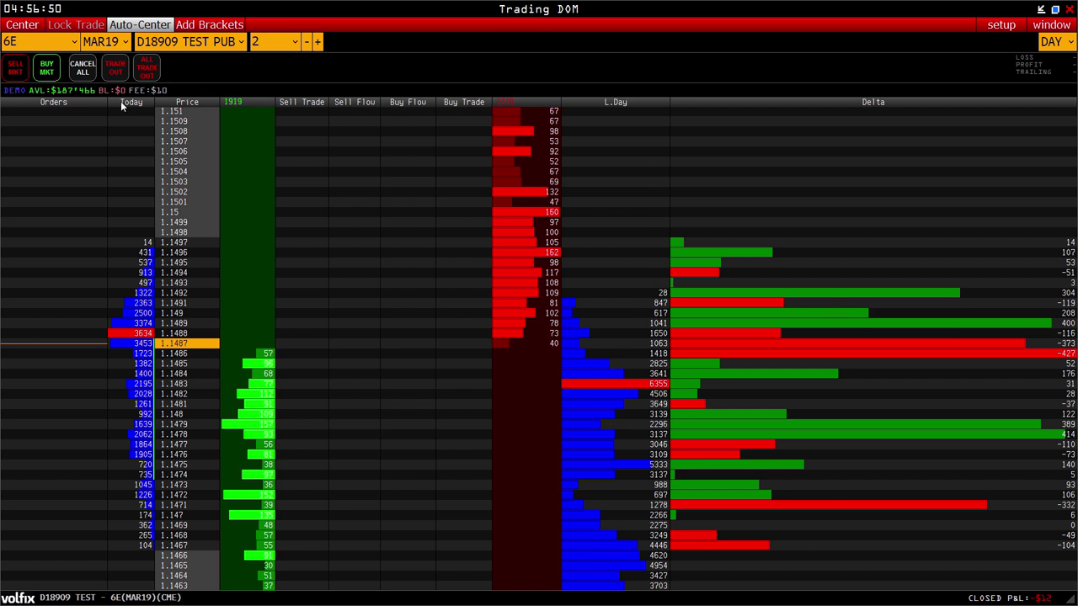
Step: Set the Clear Trade option to 10000 msec and apply the options
left_click(997, 26)
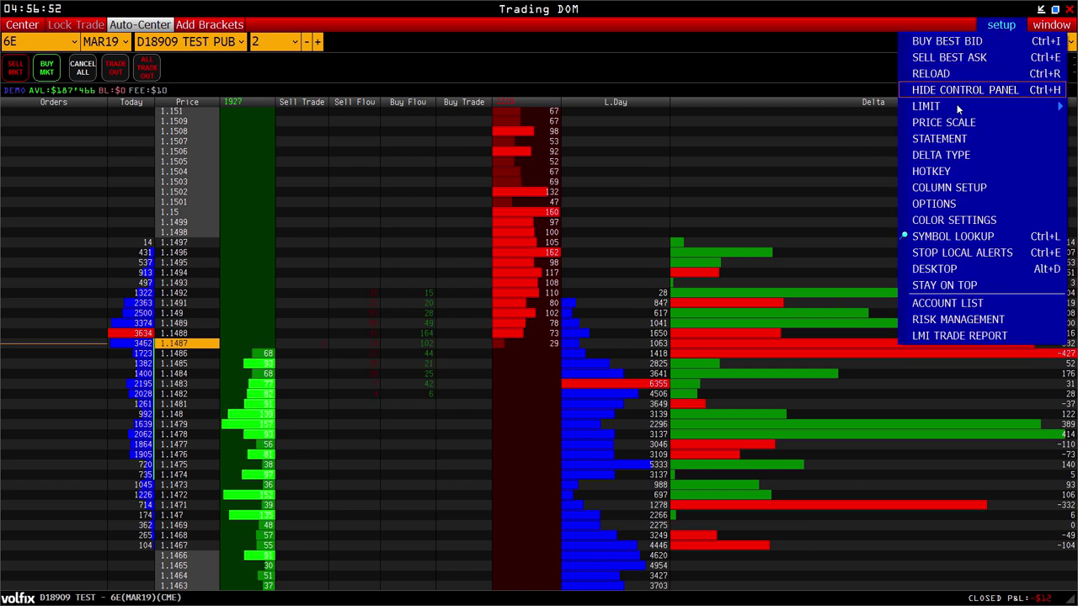
left_click(934, 204)
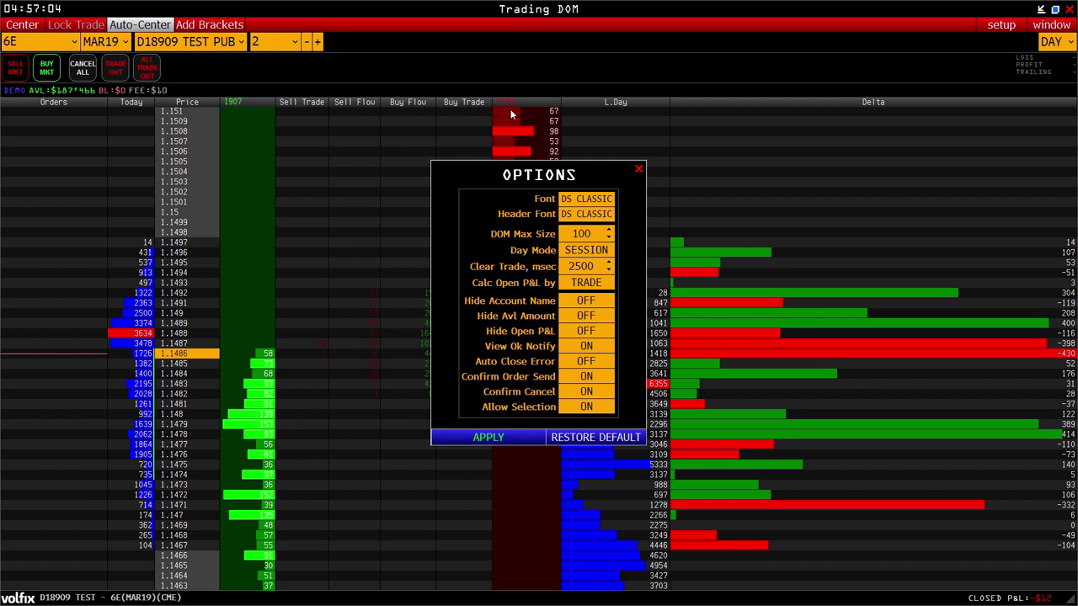
double_click(594, 265)
type("10000")
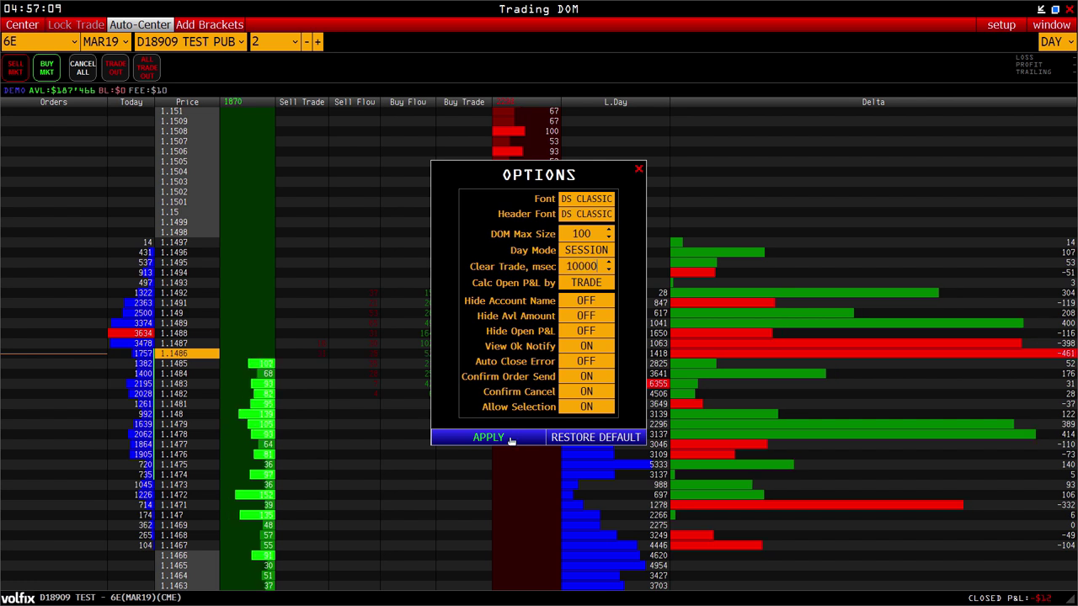
left_click(511, 437)
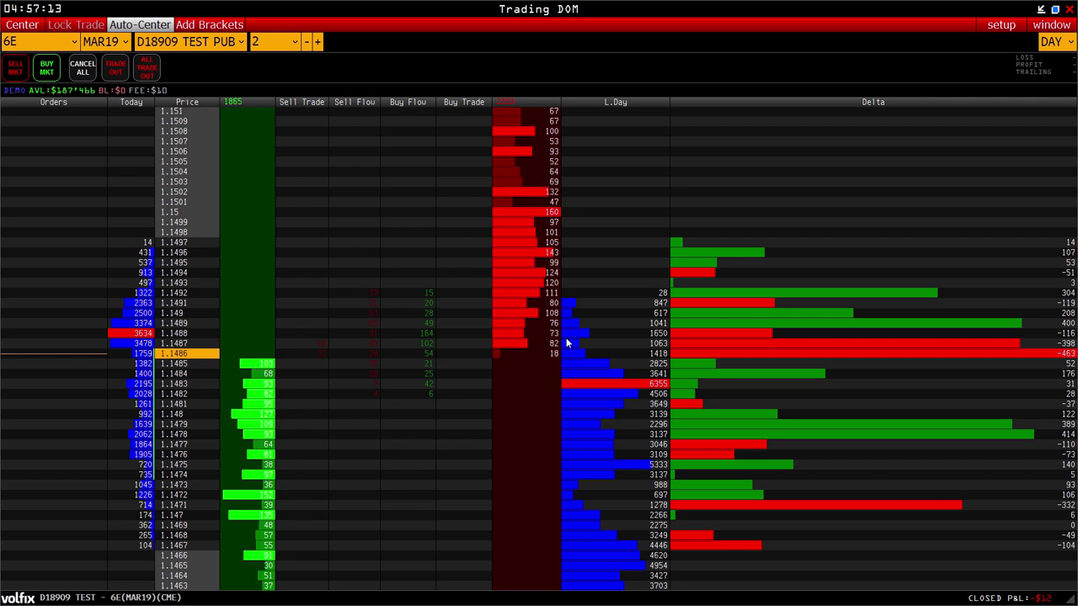
Step: In the options, keep Calc Open P&L by at TRADE and turn on Hide Account Name, Hide Avl Amount and Hide Open P&L
left_click(1010, 25)
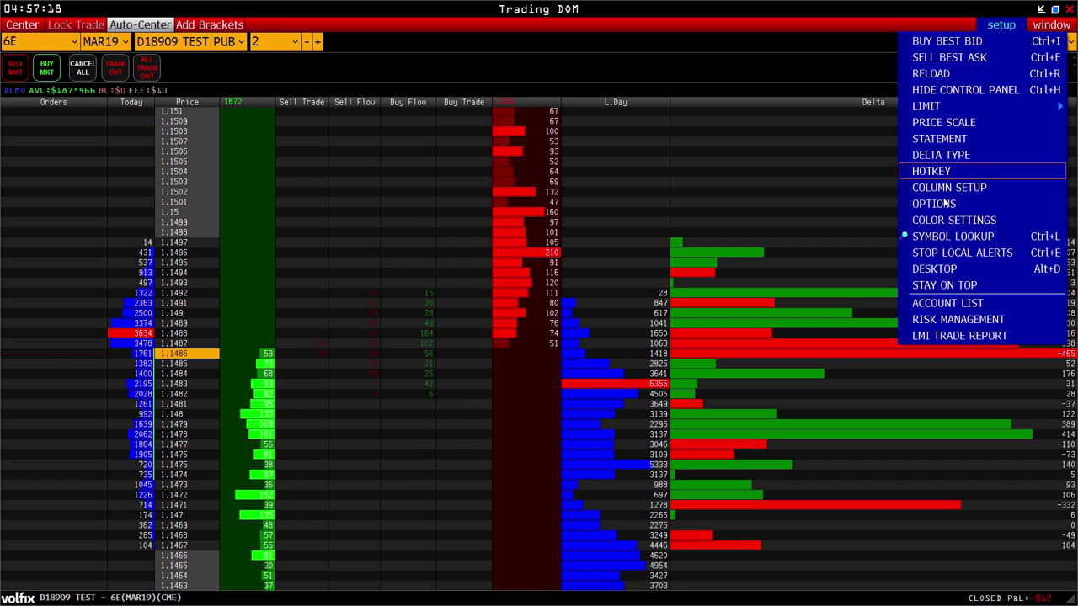
left_click(931, 204)
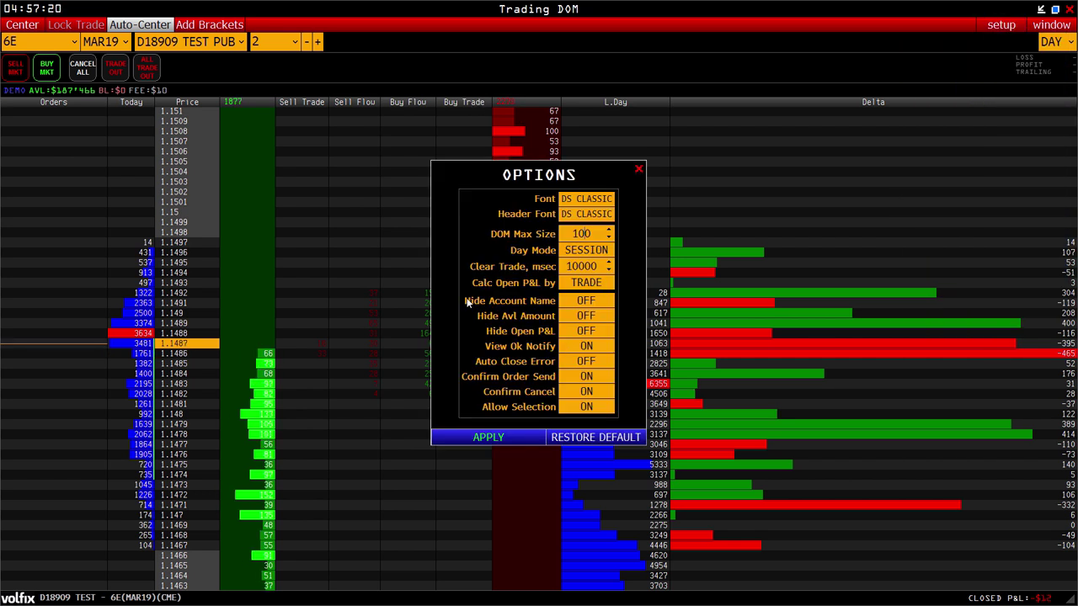
left_click(595, 285)
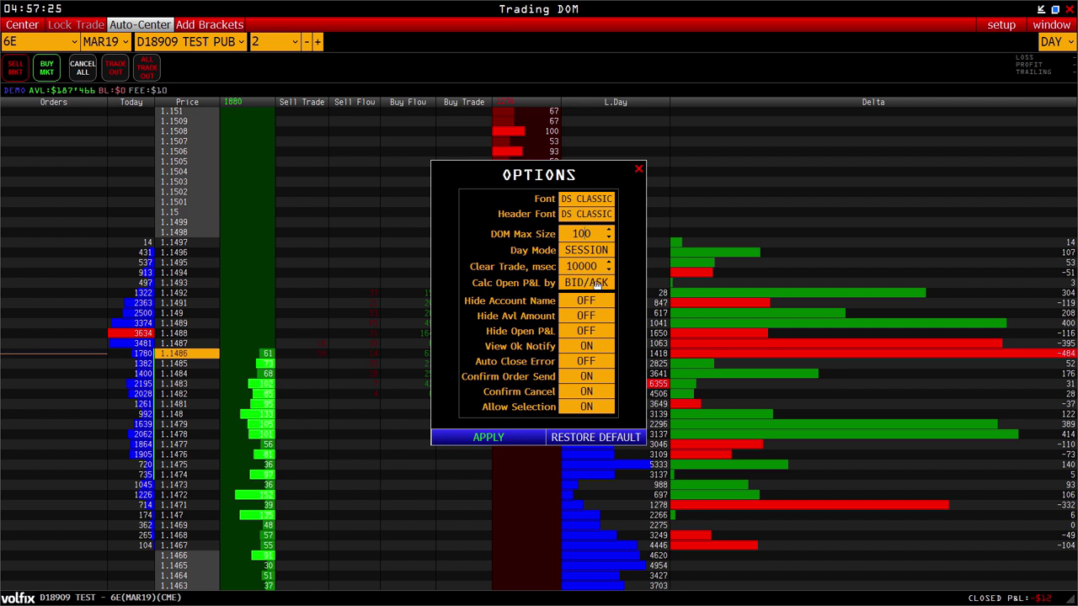
left_click(603, 288)
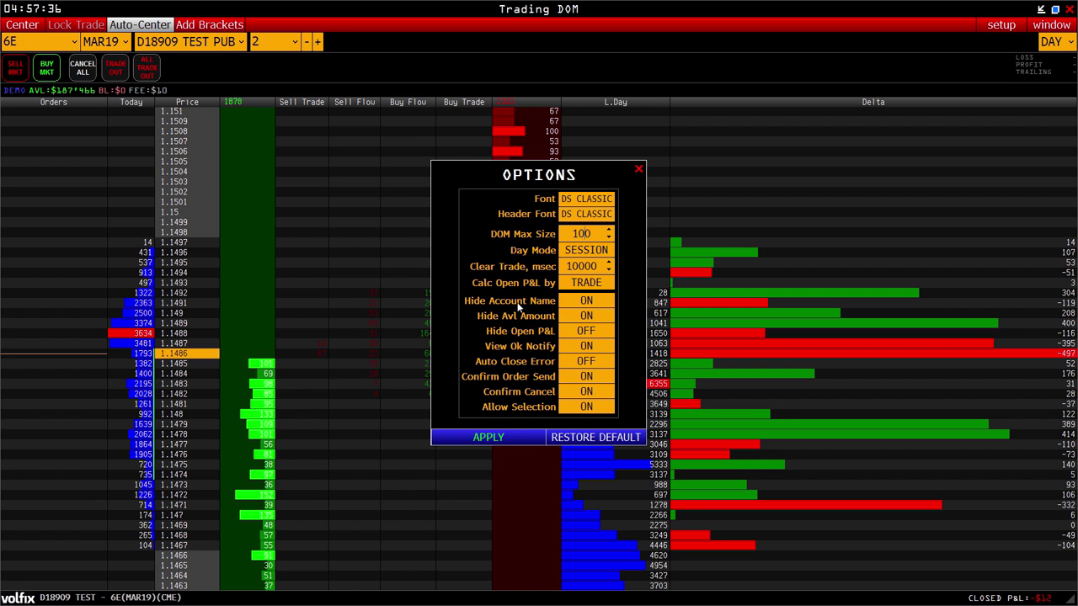
left_click(589, 334)
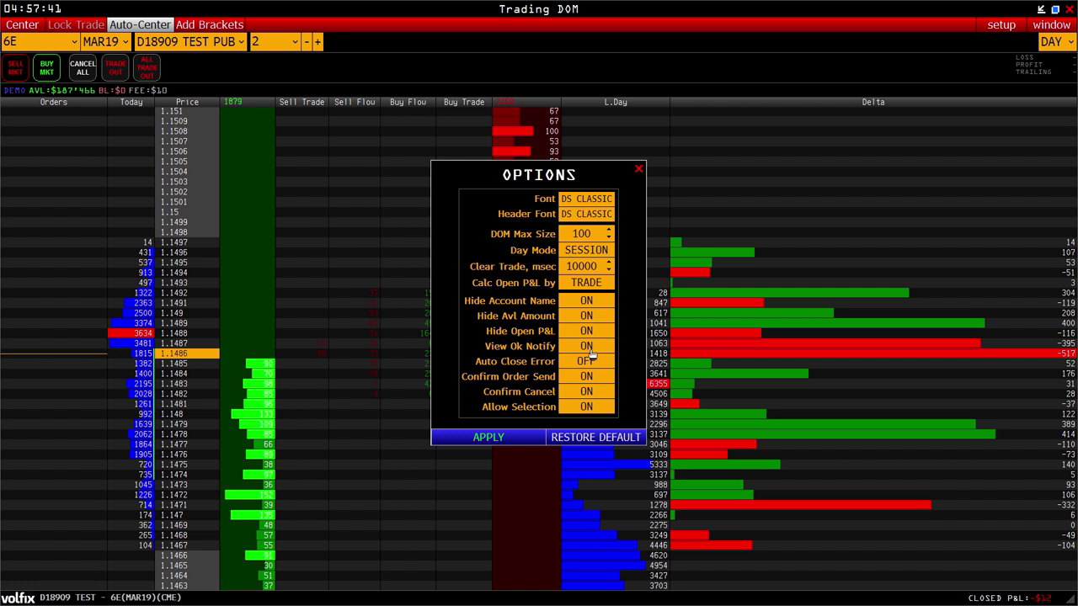
Step: Turn off View Ok Notify, Confirm Order Send, Confirm Cancel and Allow Selection, and apply the options
left_click(589, 346)
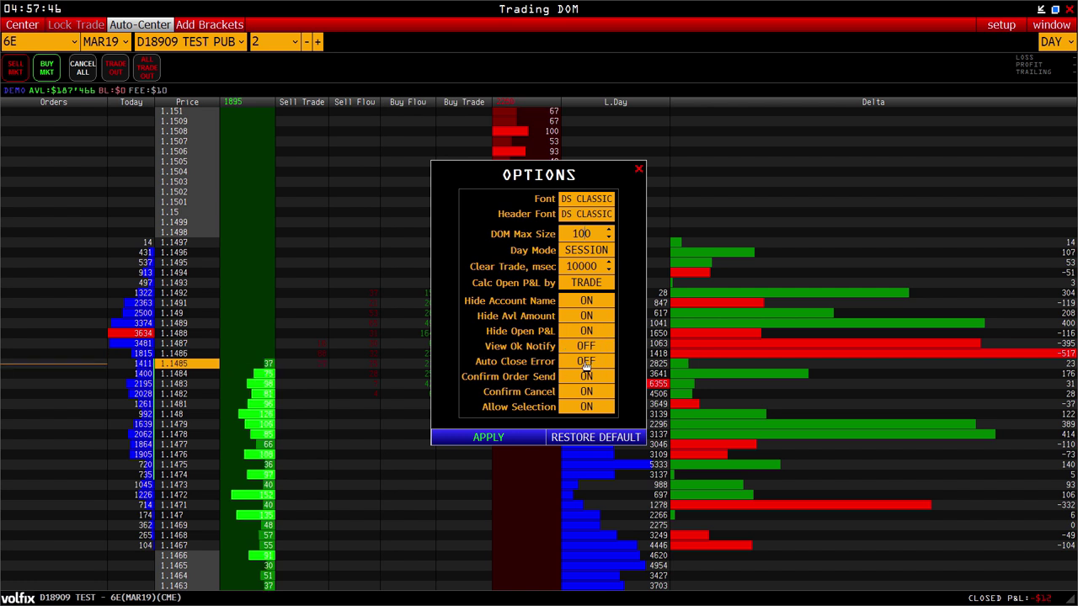
left_click(587, 377)
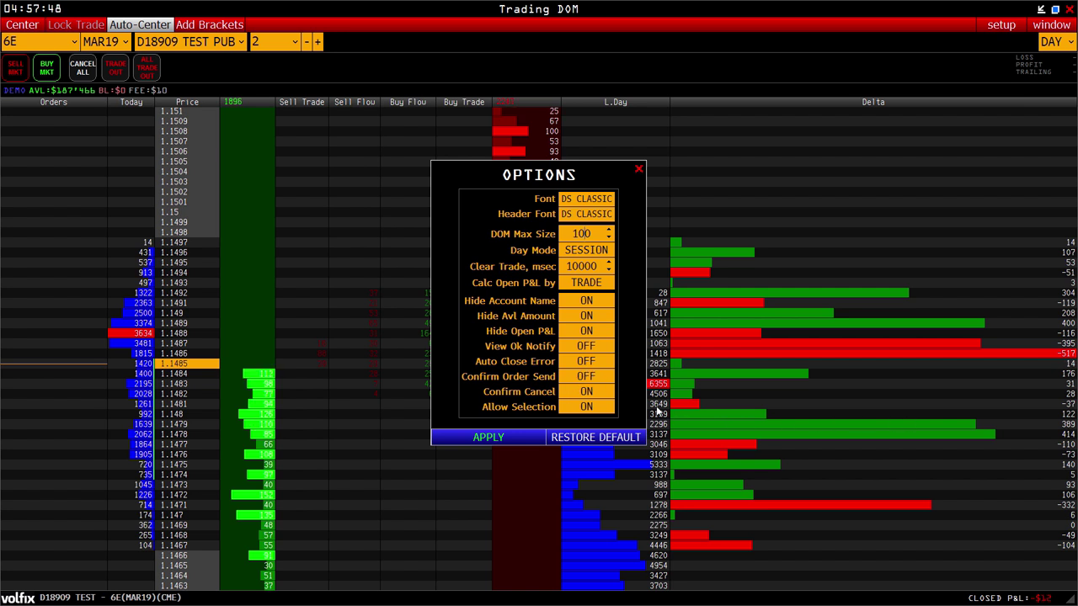
left_click(586, 393)
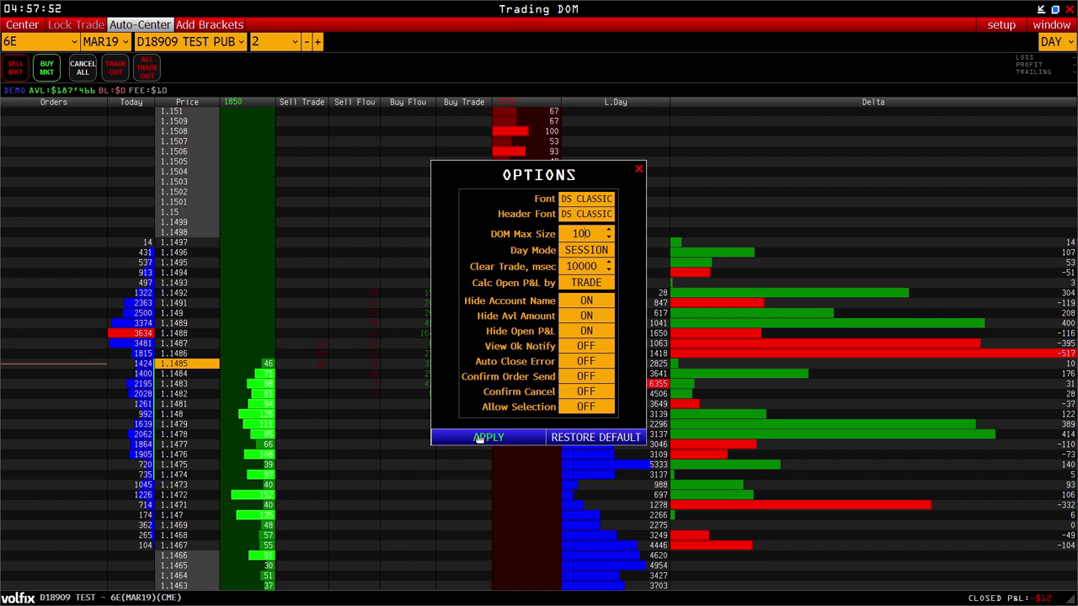
left_click(484, 437)
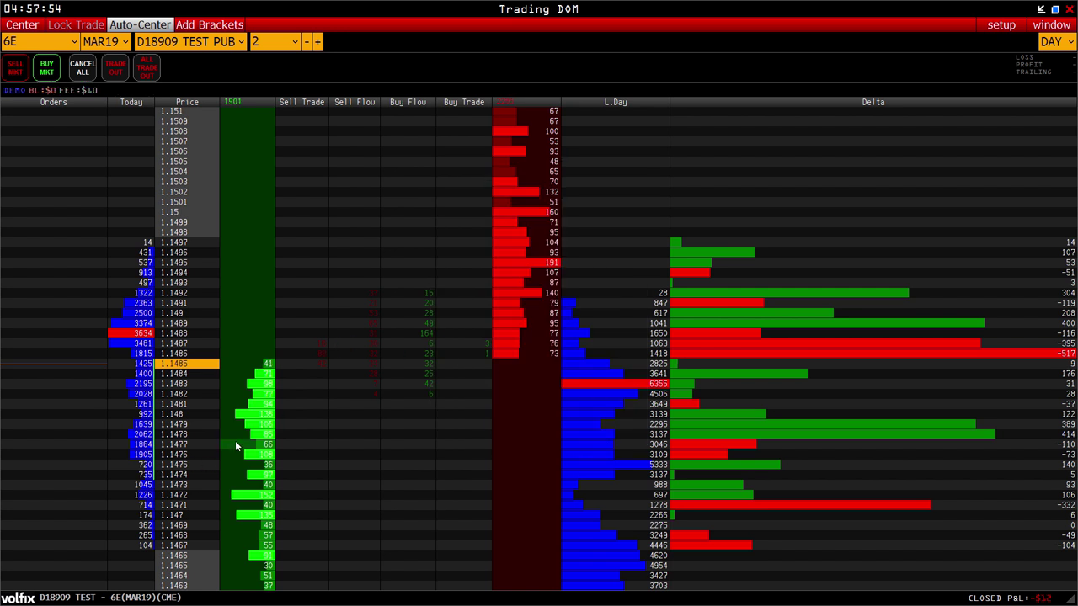
Step: Place a 2-lot buy order at 1.1477 and a 2-lot sell order at 1.1507, and cancel all working orders
left_click(235, 443)
left_click(524, 142)
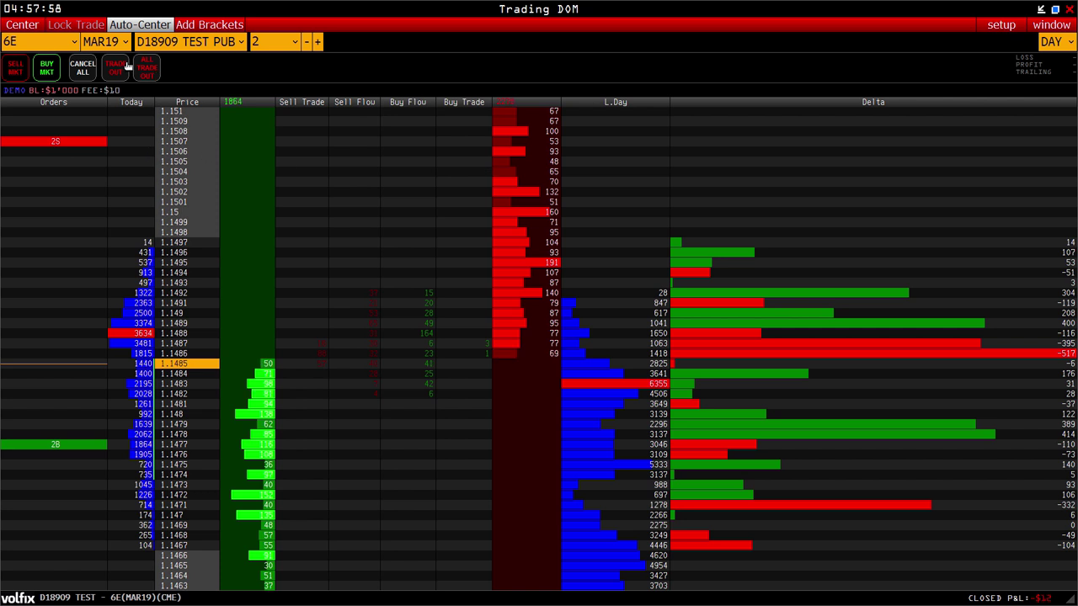
left_click(89, 69)
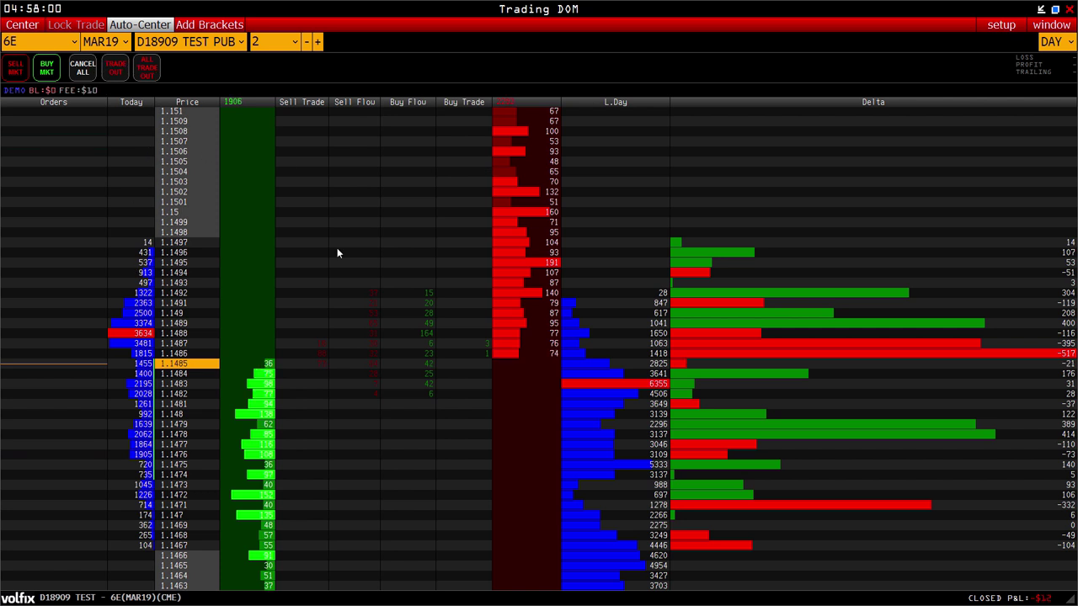
Step: Look at the DOM's color settings and close them without changes
left_click(1000, 25)
left_click(935, 220)
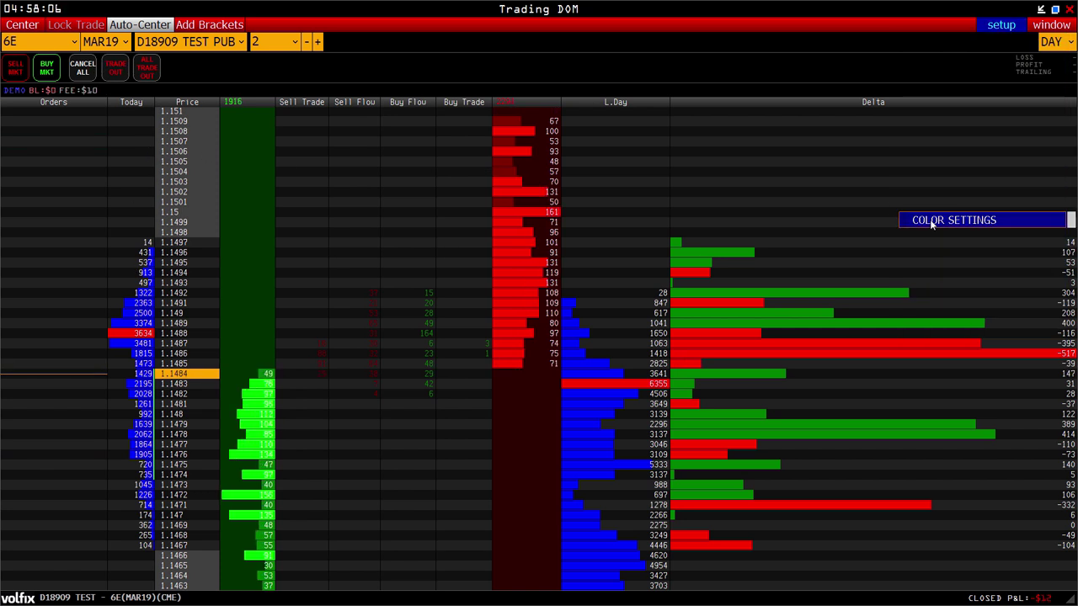
left_click(637, 100)
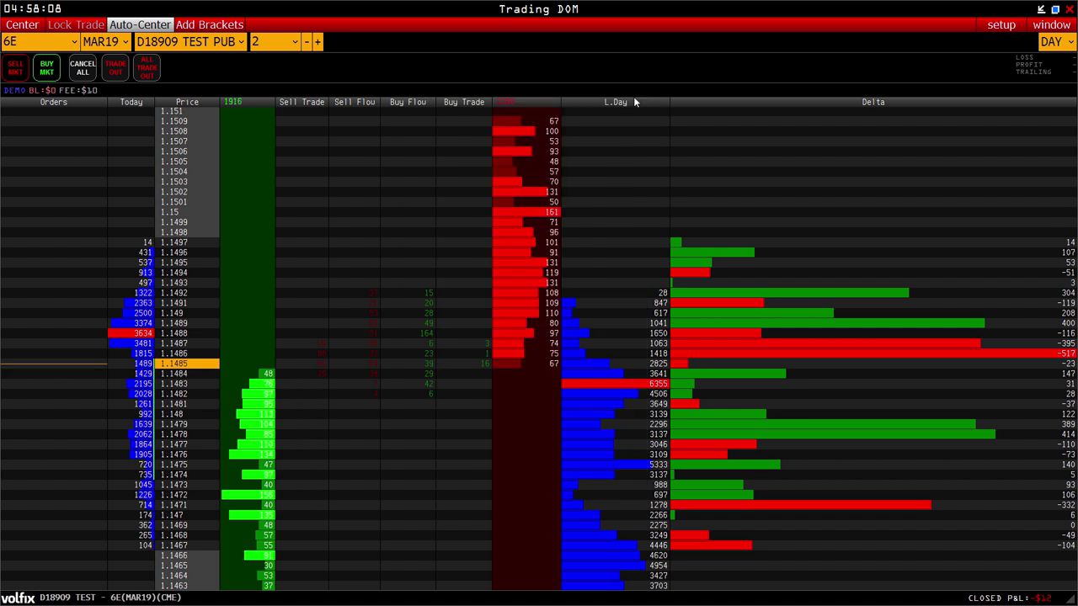
Step: View the LMI trade report and close it
left_click(1000, 25)
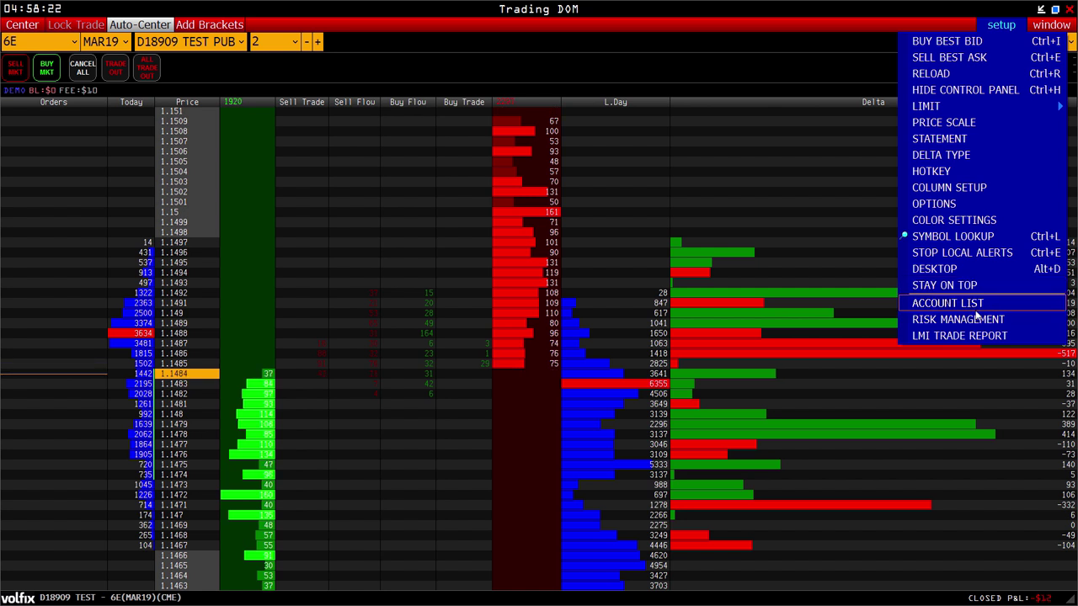
left_click(952, 335)
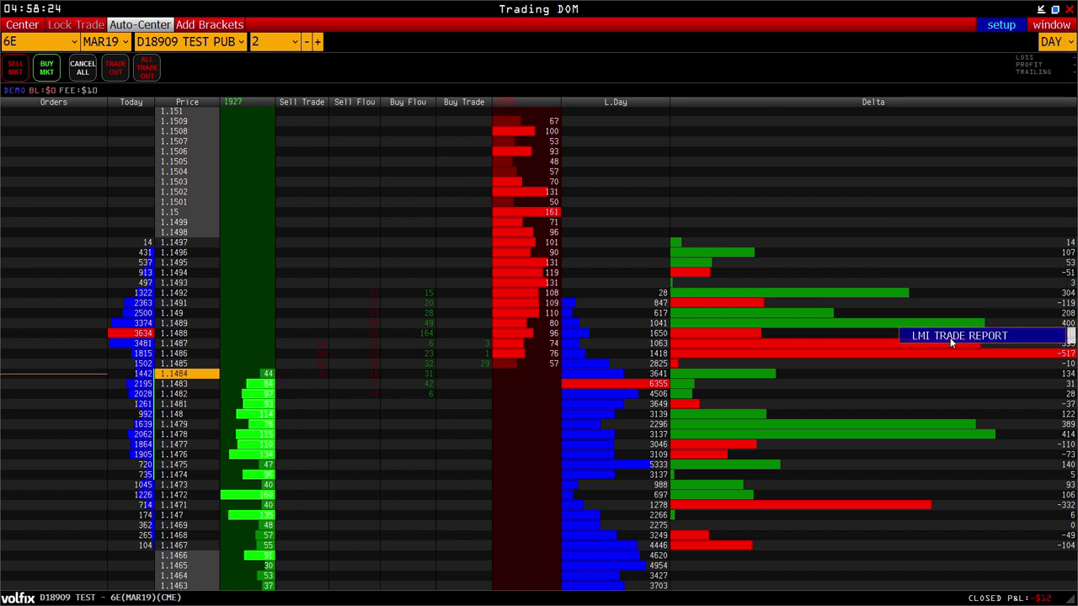
left_click(716, 10)
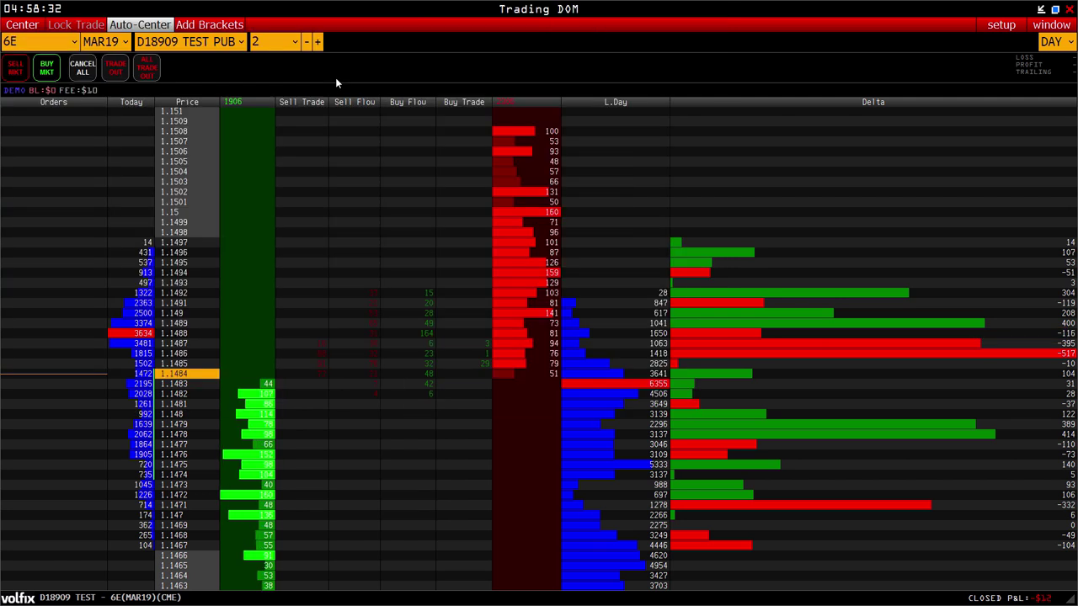